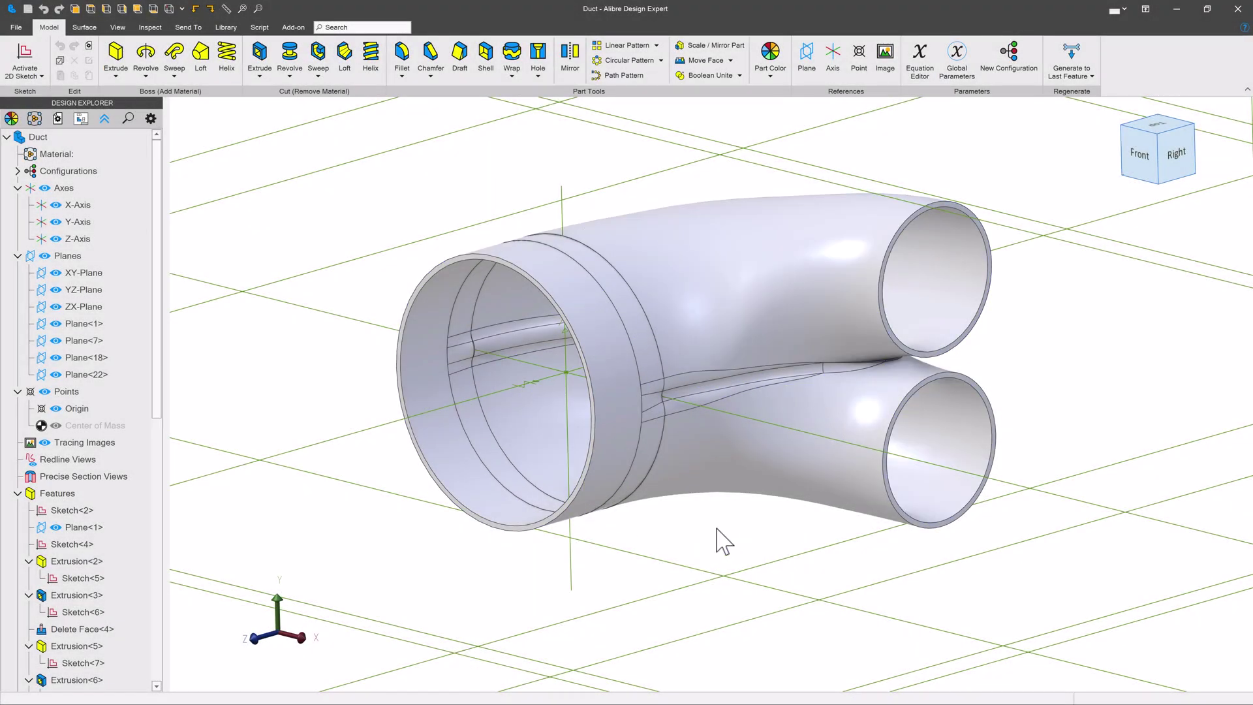
- Orbit the duct and inspect the upper outlet's inner face from several angles
{"action": "mouse_move", "coordinate": [718, 529]}
{"action": "middle_mouse_down"}
{"action": "mouse_move", "coordinate": [1094, 521]}
{"action": "mouse_move", "coordinate": [686, 526]}
{"action": "middle_mouse_up"}
{"action": "left_click", "coordinate": [860, 323]}
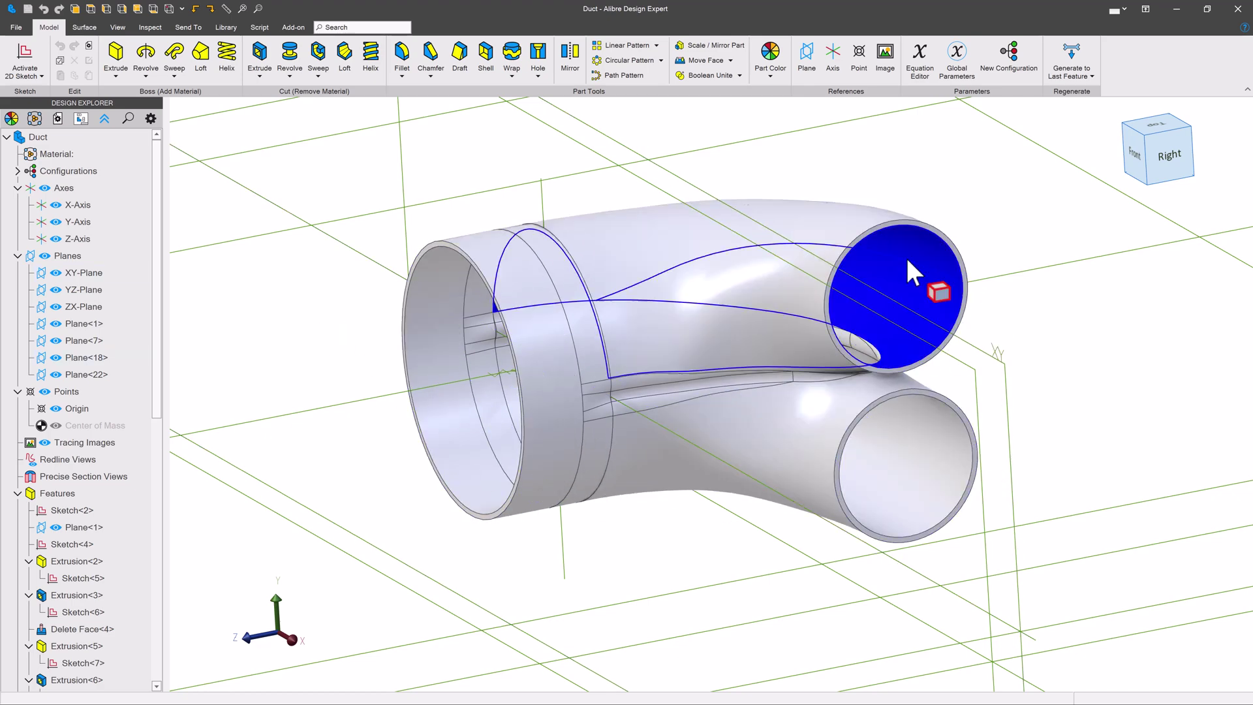
{"action": "mouse_move", "coordinate": [686, 513]}
{"action": "middle_mouse_down"}
{"action": "mouse_move", "coordinate": [746, 493]}
{"action": "mouse_move", "coordinate": [676, 502]}
{"action": "mouse_move", "coordinate": [744, 513]}
{"action": "middle_mouse_up"}
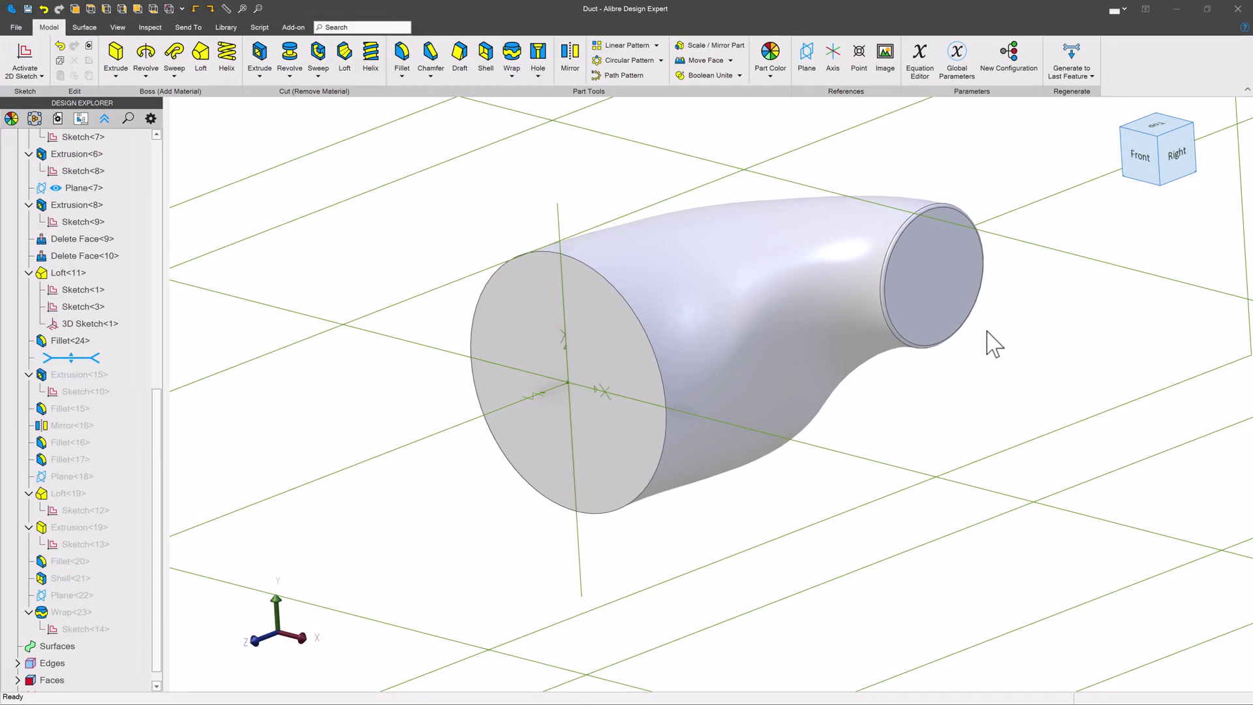
- Mirror the entire part across the ZX-Plane, which fails with an inconsistent face-body error
{"action": "left_click", "coordinate": [585, 387]}
{"action": "left_click", "coordinate": [574, 59]}
{"action": "left_click", "coordinate": [882, 115]}
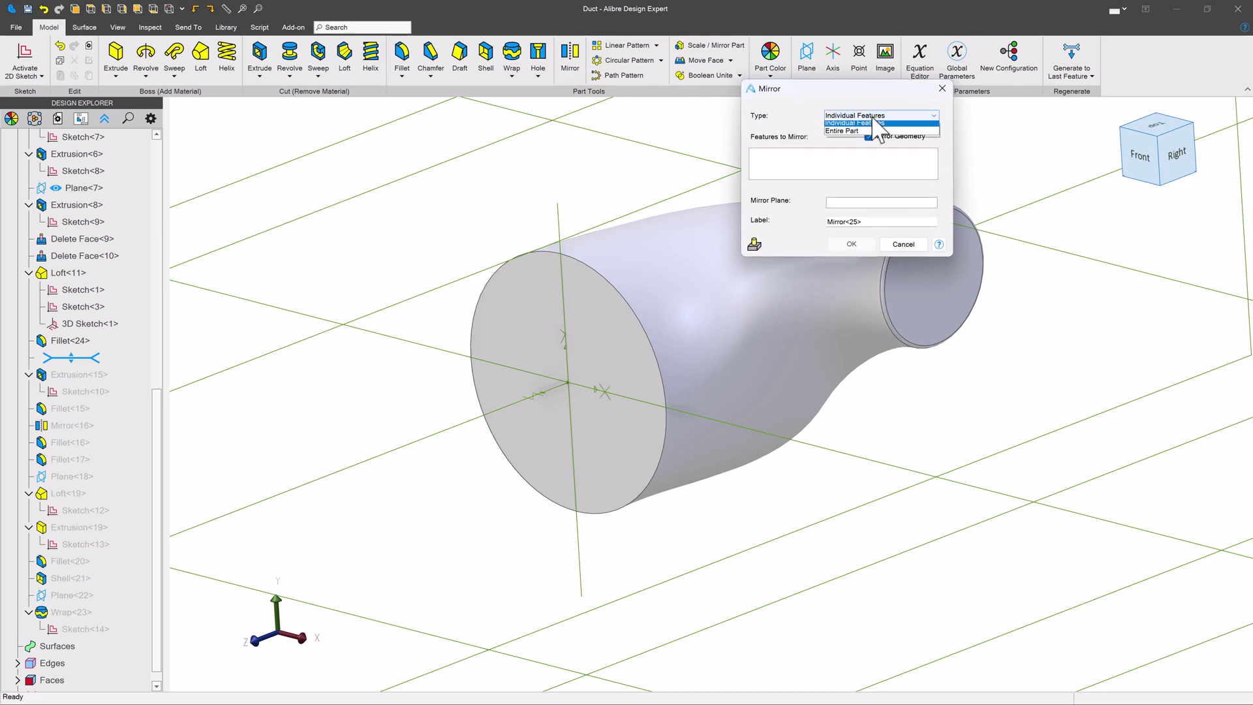
{"action": "left_click", "coordinate": [866, 125]}
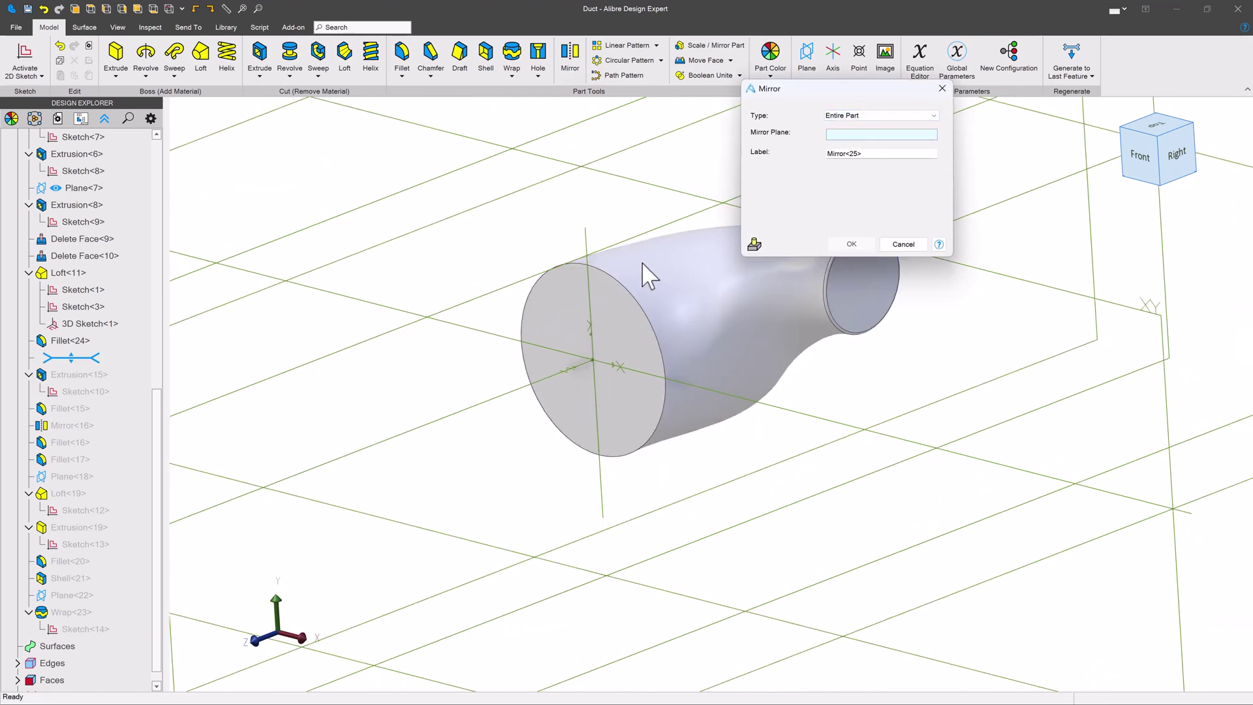
{"action": "scroll", "coordinate": [712, 391], "scroll_direction": "down", "scroll_amount": 4}
{"action": "left_click", "coordinate": [651, 443]}
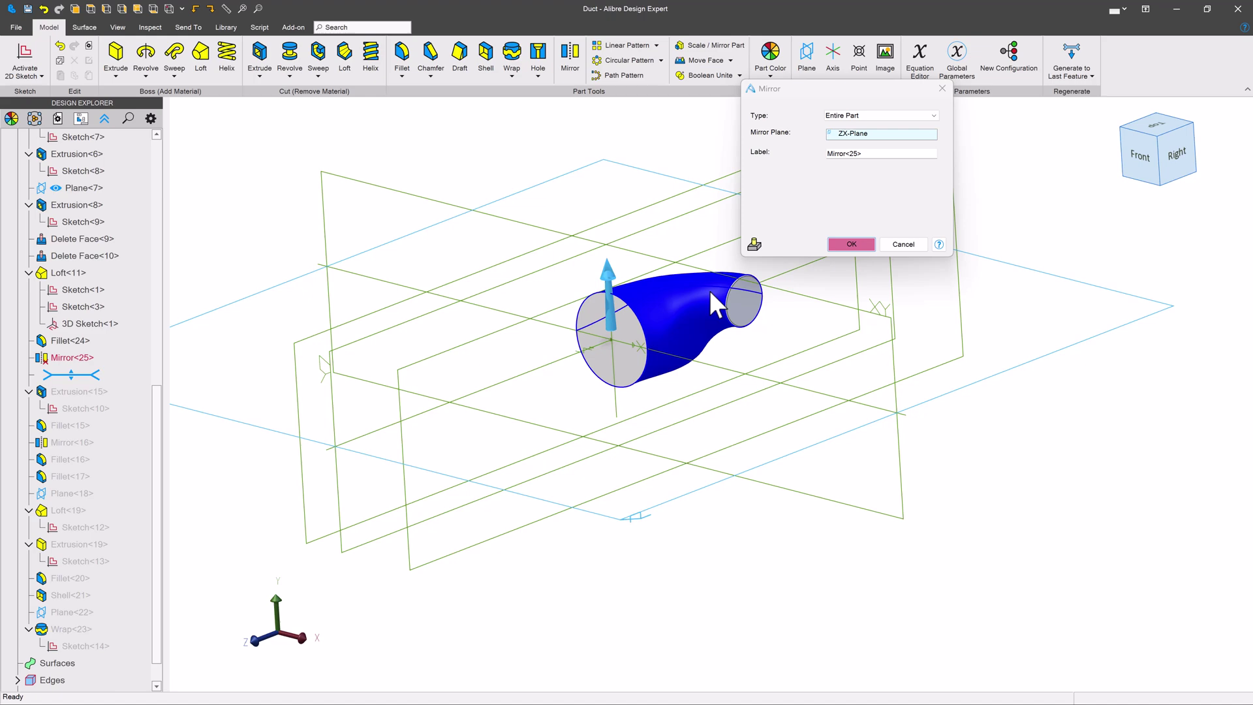
{"action": "scroll", "coordinate": [716, 293], "scroll_direction": "up", "scroll_amount": 5}
{"action": "scroll", "coordinate": [745, 323], "scroll_direction": "up", "scroll_amount": 3}
{"action": "left_click", "coordinate": [850, 243]}
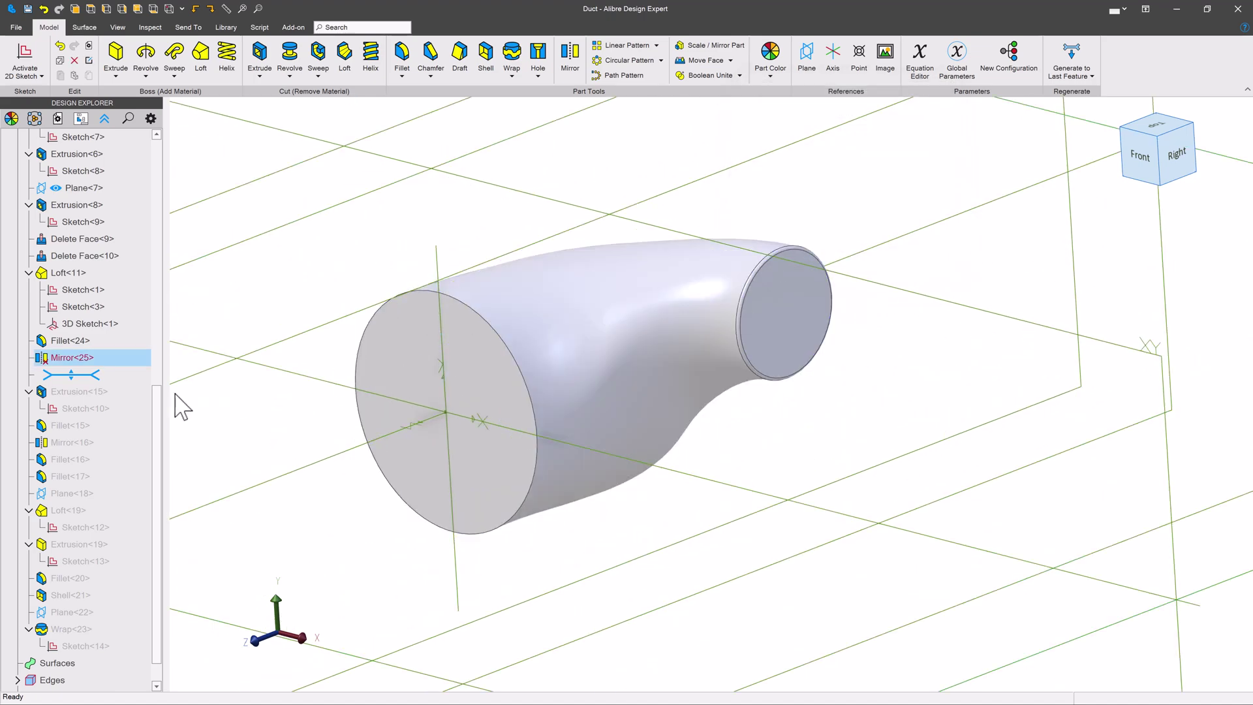
{"action": "left_click", "coordinate": [96, 358]}
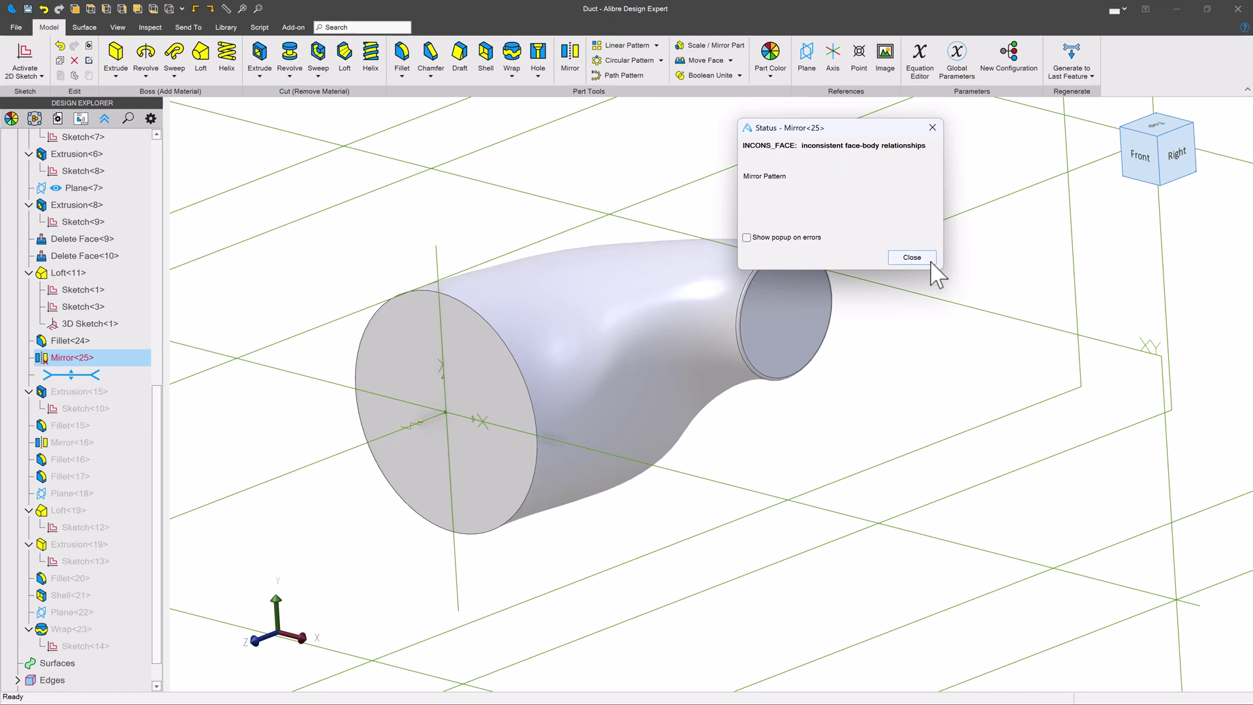
- Dismiss the mirror error, clear the outer-face selection, and start a sketch on the horizontal plane
{"action": "left_click", "coordinate": [911, 257]}
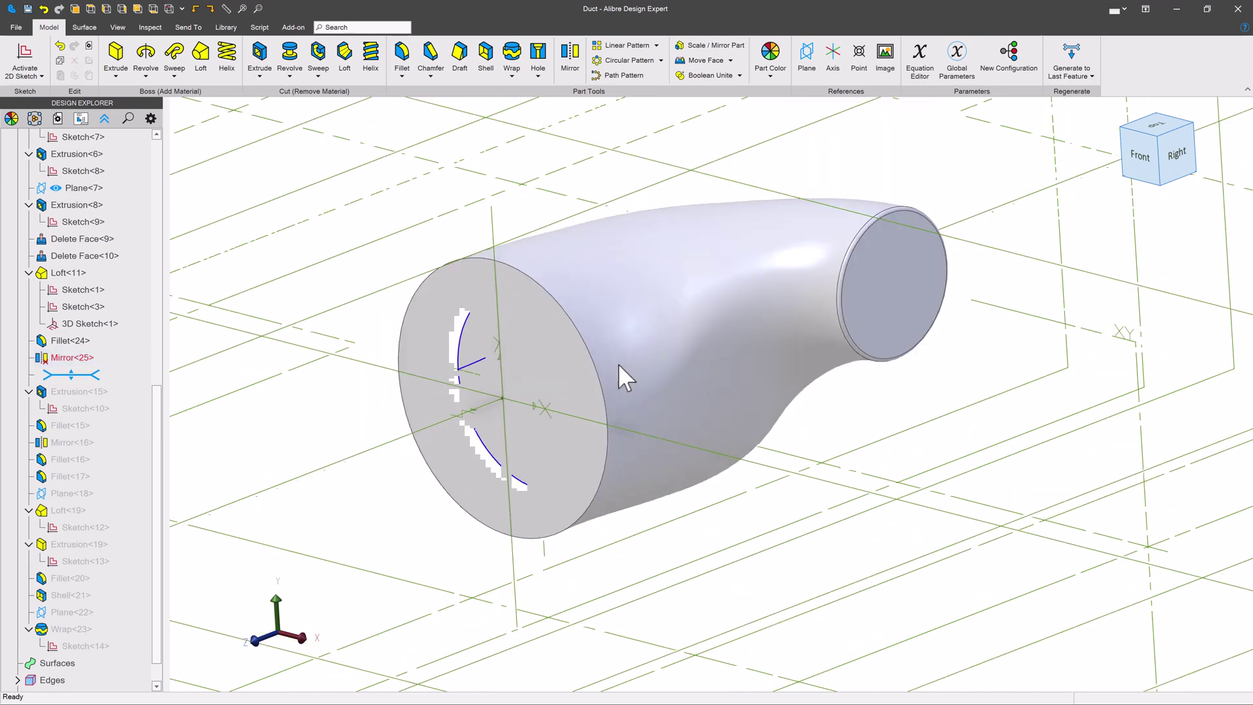
{"action": "left_click", "coordinate": [660, 333]}
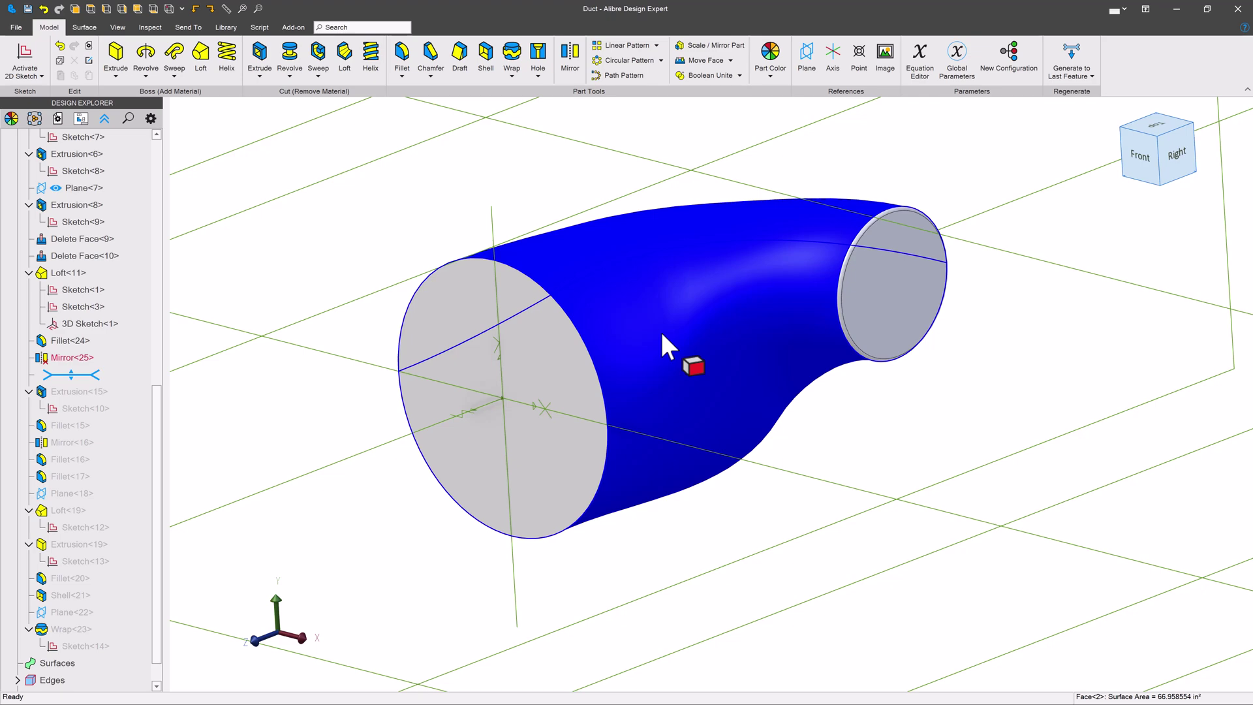
{"action": "key", "text": "Escape"}
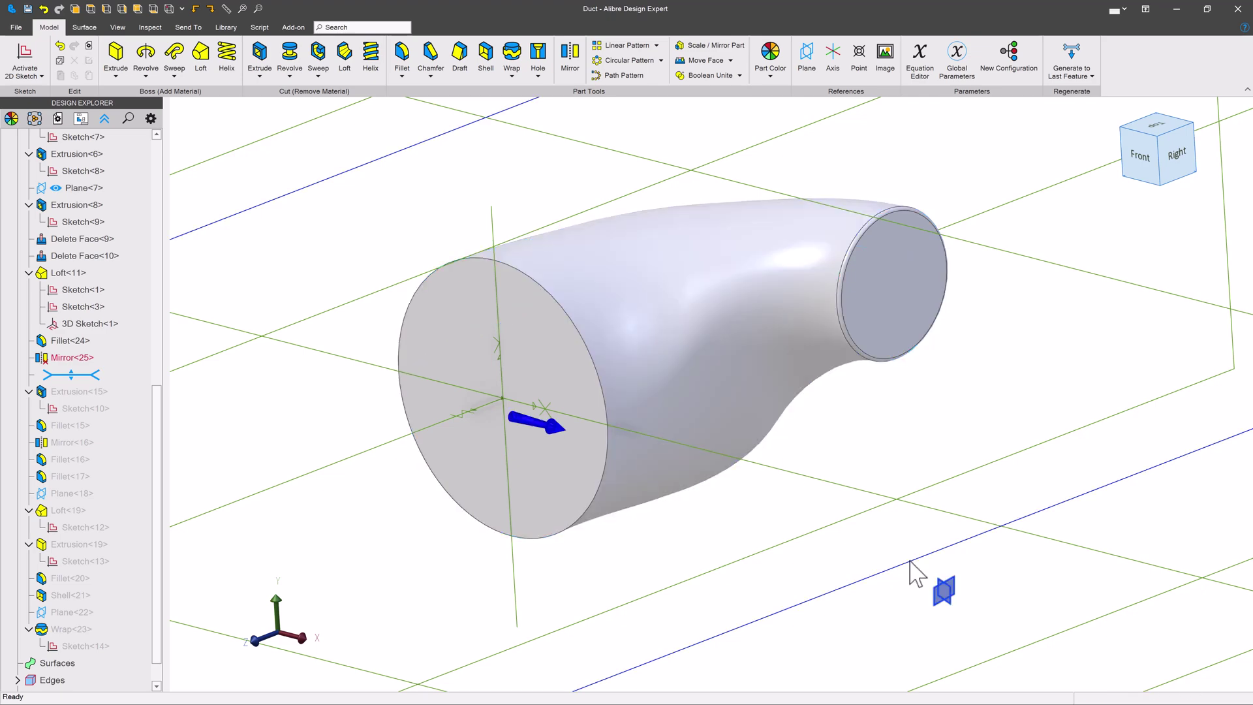
{"action": "scroll", "coordinate": [879, 459], "scroll_direction": "down", "scroll_amount": 4}
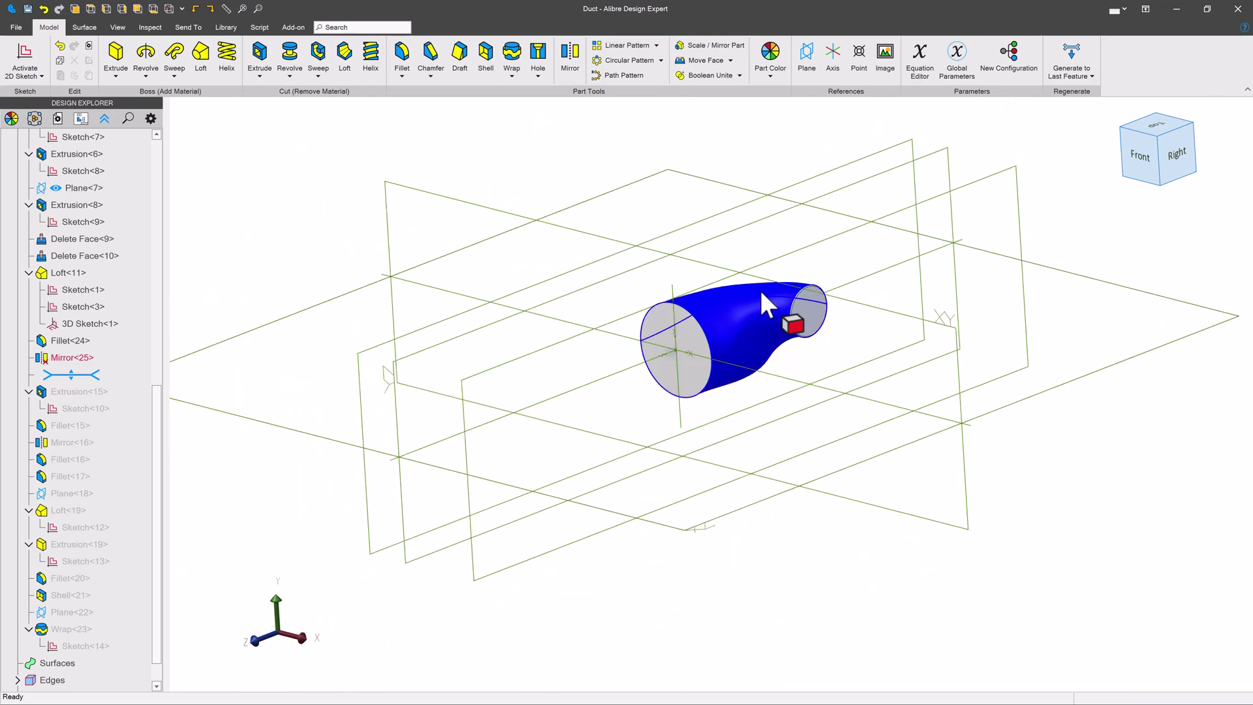
{"action": "left_click", "coordinate": [701, 532]}
{"action": "left_click", "coordinate": [24, 61]}
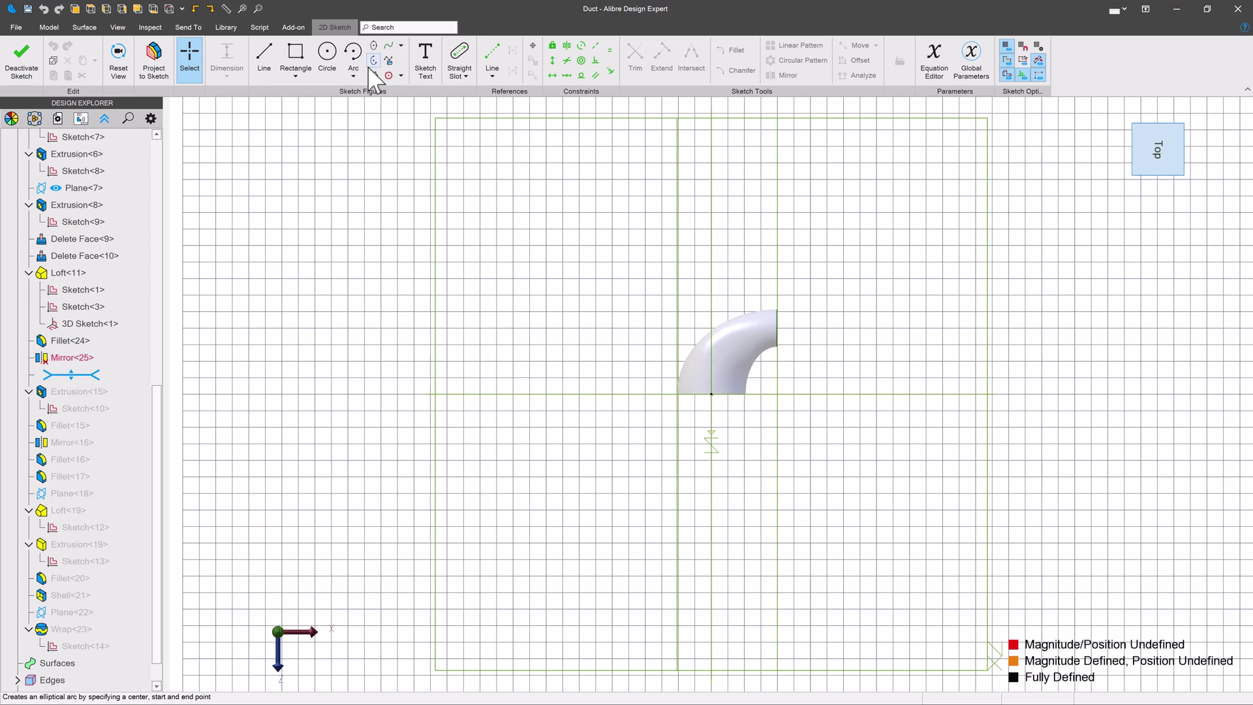
- Sketch a centre rectangle at the origin, dimensioned 12 by 20 and fully constrained
{"action": "left_click", "coordinate": [298, 76]}
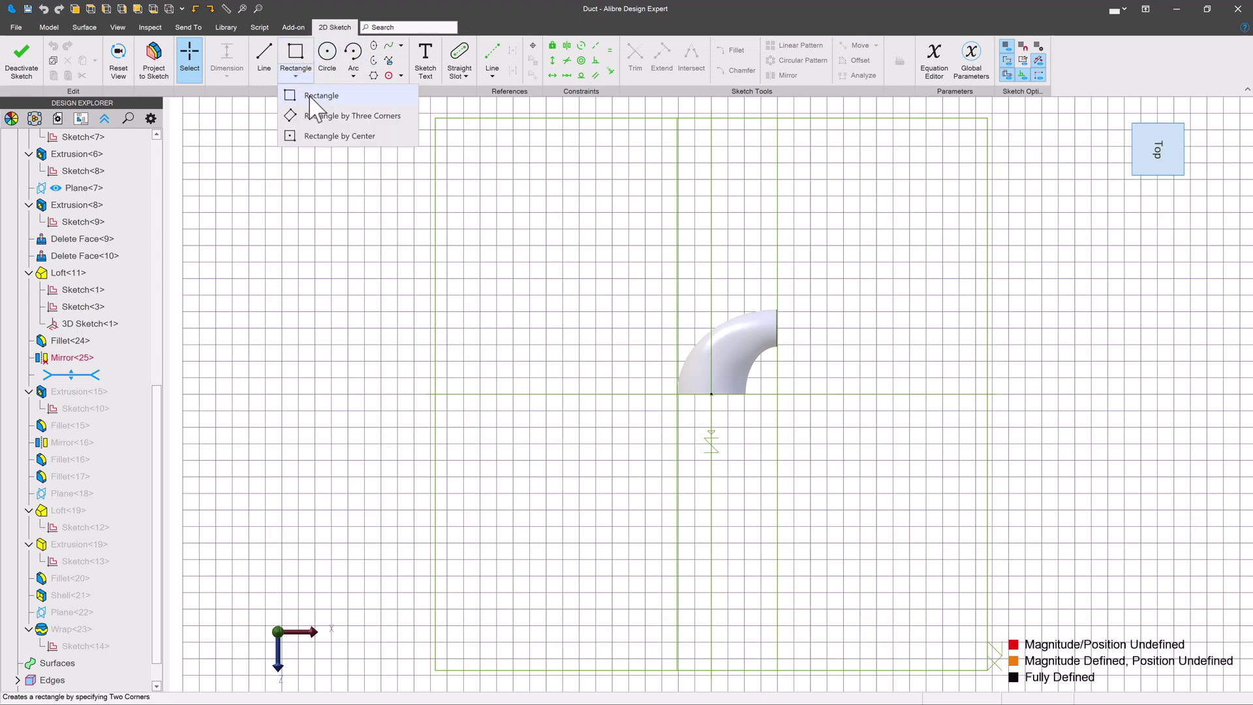
{"action": "left_click", "coordinate": [324, 136]}
{"action": "left_click", "coordinate": [710, 395]}
{"action": "left_click", "coordinate": [671, 230]}
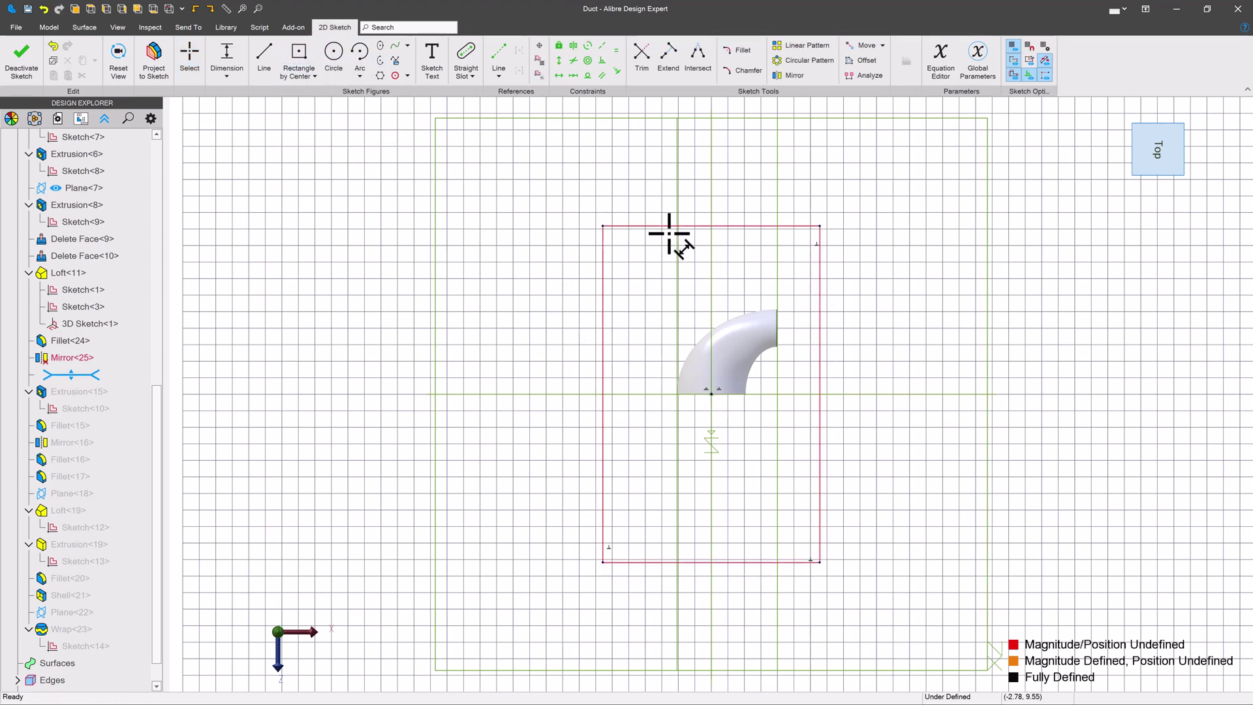
{"action": "type", "text": "12"}
{"action": "key", "text": "Return"}
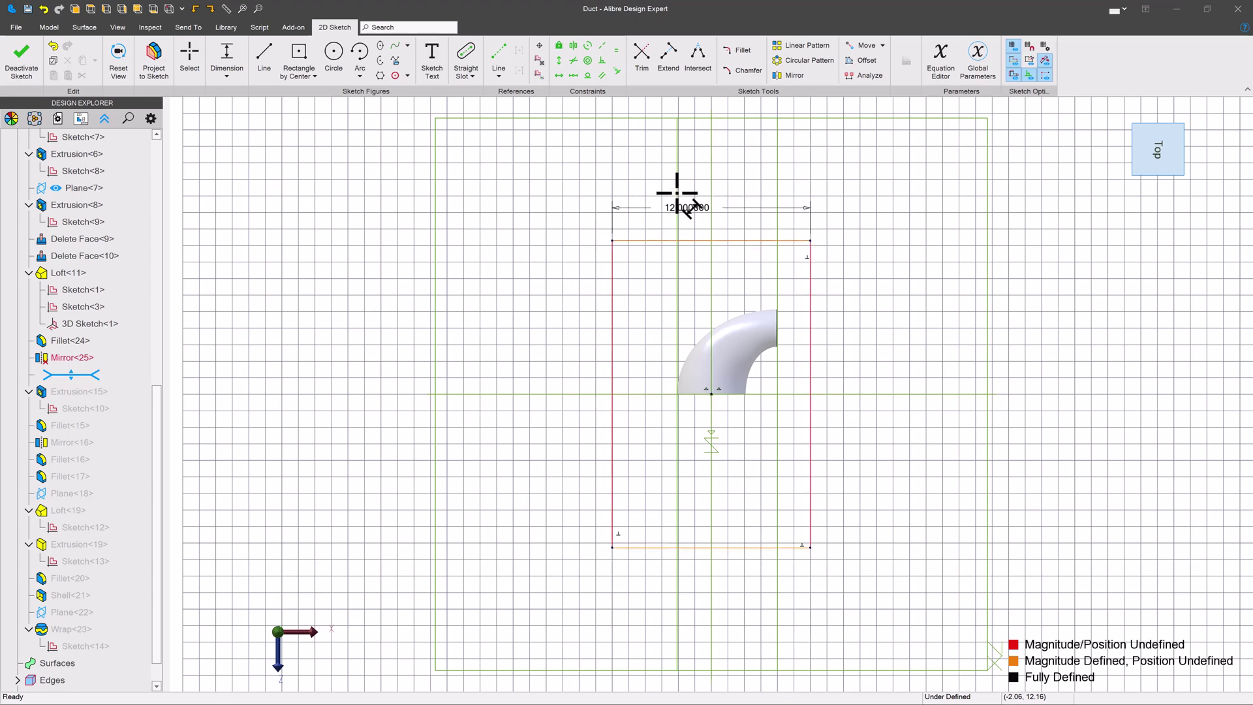
{"action": "left_click", "coordinate": [611, 314]}
{"action": "type", "text": "20"}
{"action": "key", "text": "Return"}
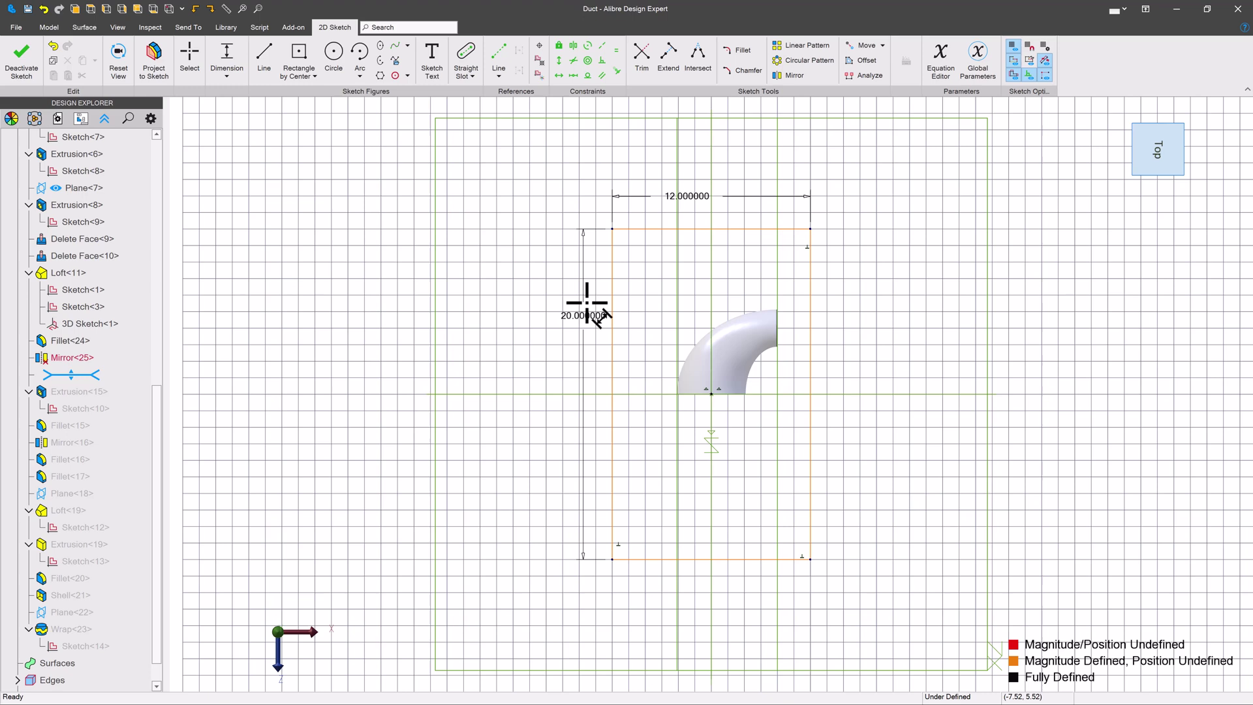
{"action": "left_click", "coordinate": [712, 230]}
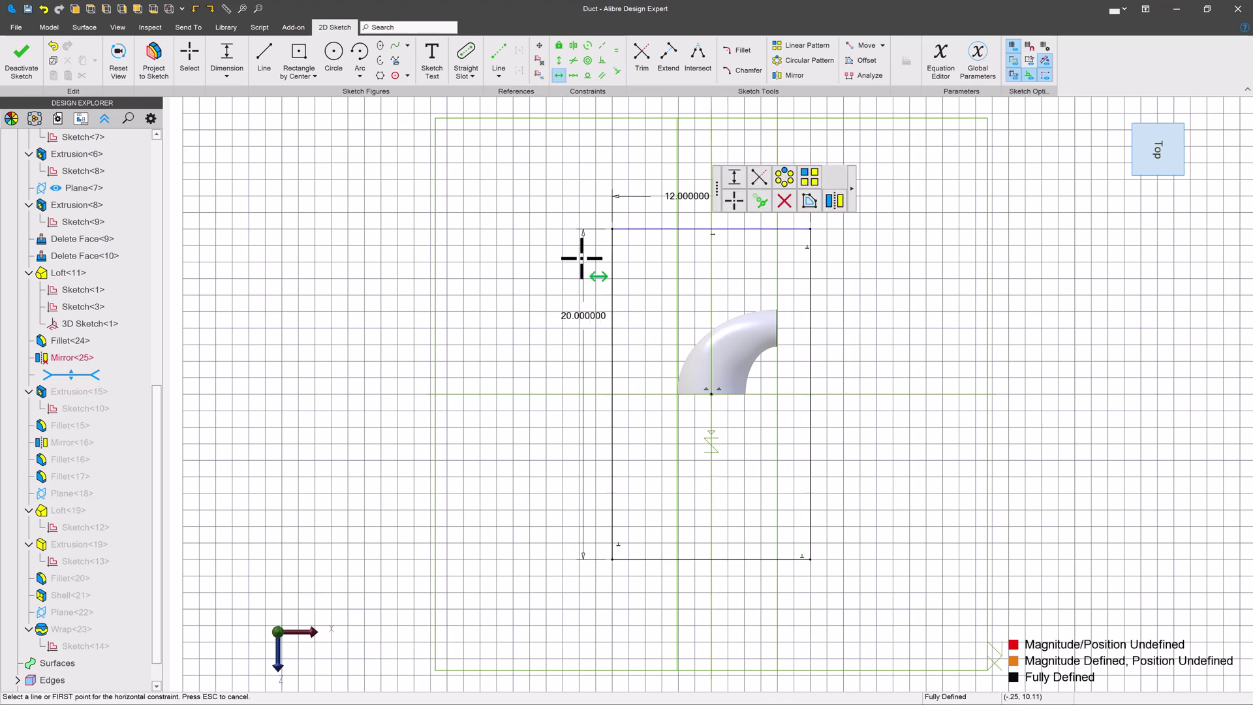
- Extrude-cut the rectangle sketch from the duct as Extrusion<26>
{"action": "left_click", "coordinate": [21, 61]}
{"action": "left_click", "coordinate": [260, 61]}
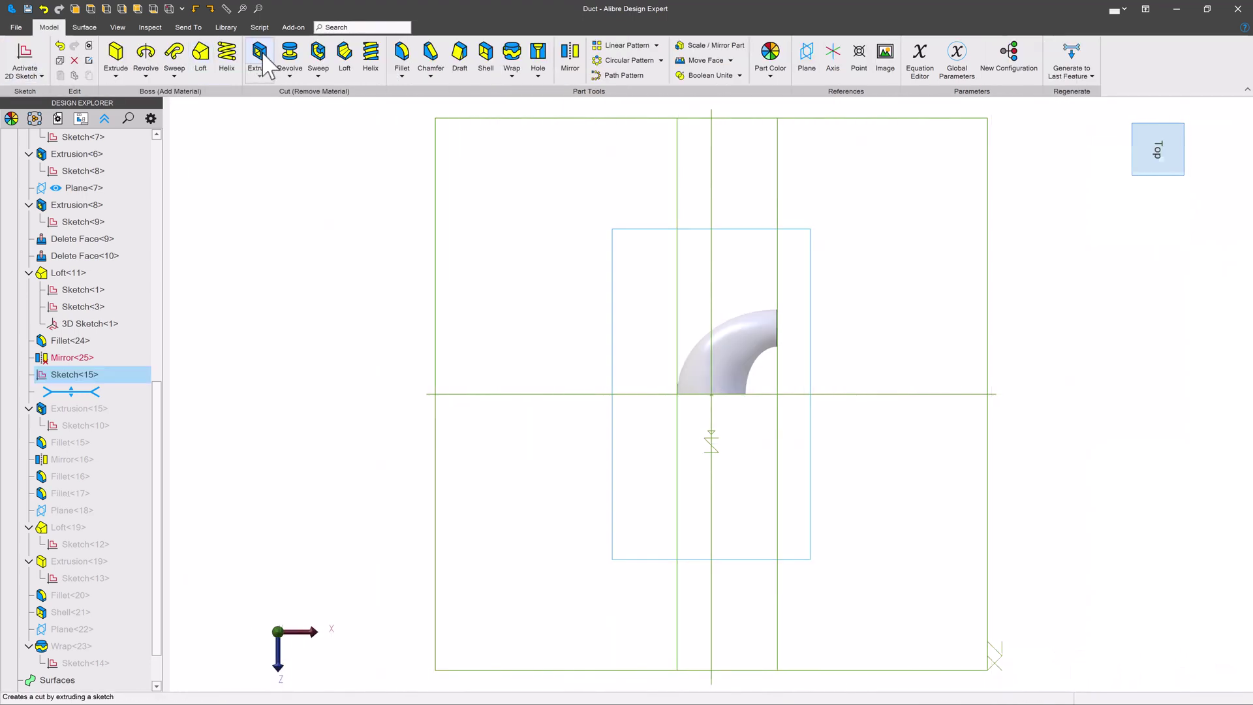
{"action": "left_click", "coordinate": [873, 228]}
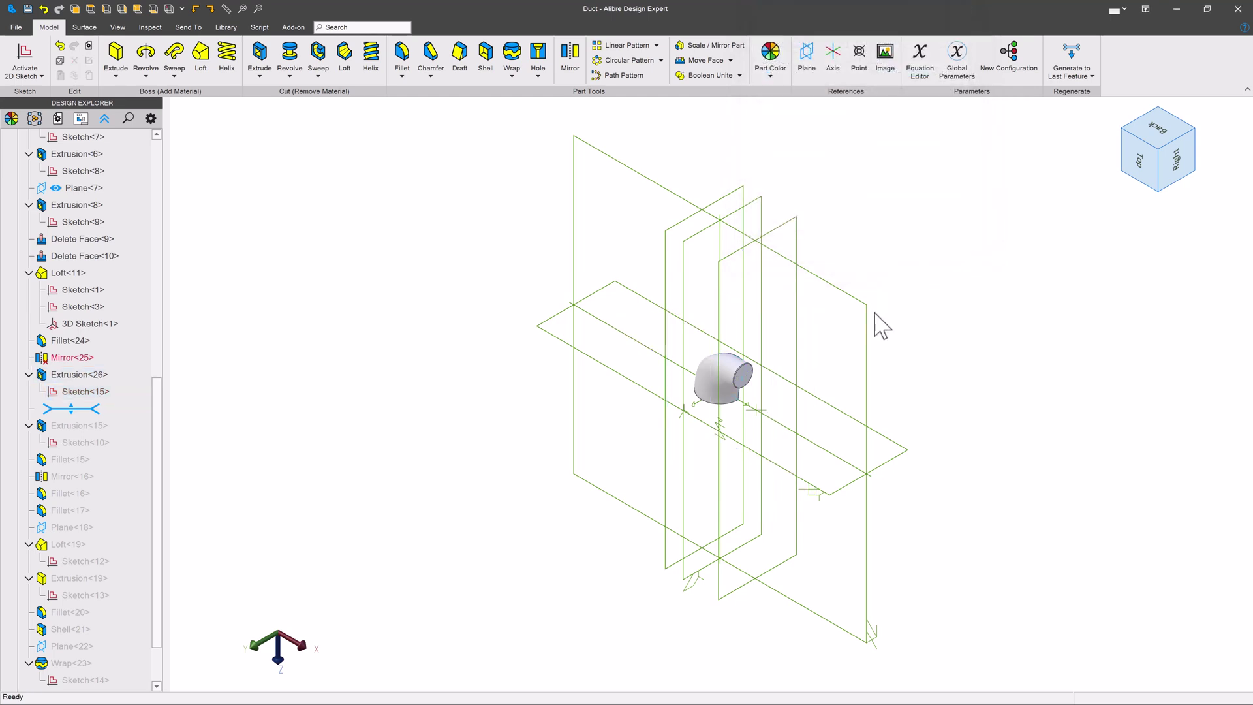
- Mirror the cut duct as an entire part across the ZX-Plane, creating Mirror<27>
{"action": "left_click", "coordinate": [569, 60]}
{"action": "scroll", "coordinate": [708, 408], "scroll_direction": "up", "scroll_amount": 3}
{"action": "scroll", "coordinate": [709, 409], "scroll_direction": "up", "scroll_amount": 3}
{"action": "scroll", "coordinate": [708, 409], "scroll_direction": "up", "scroll_amount": 2}
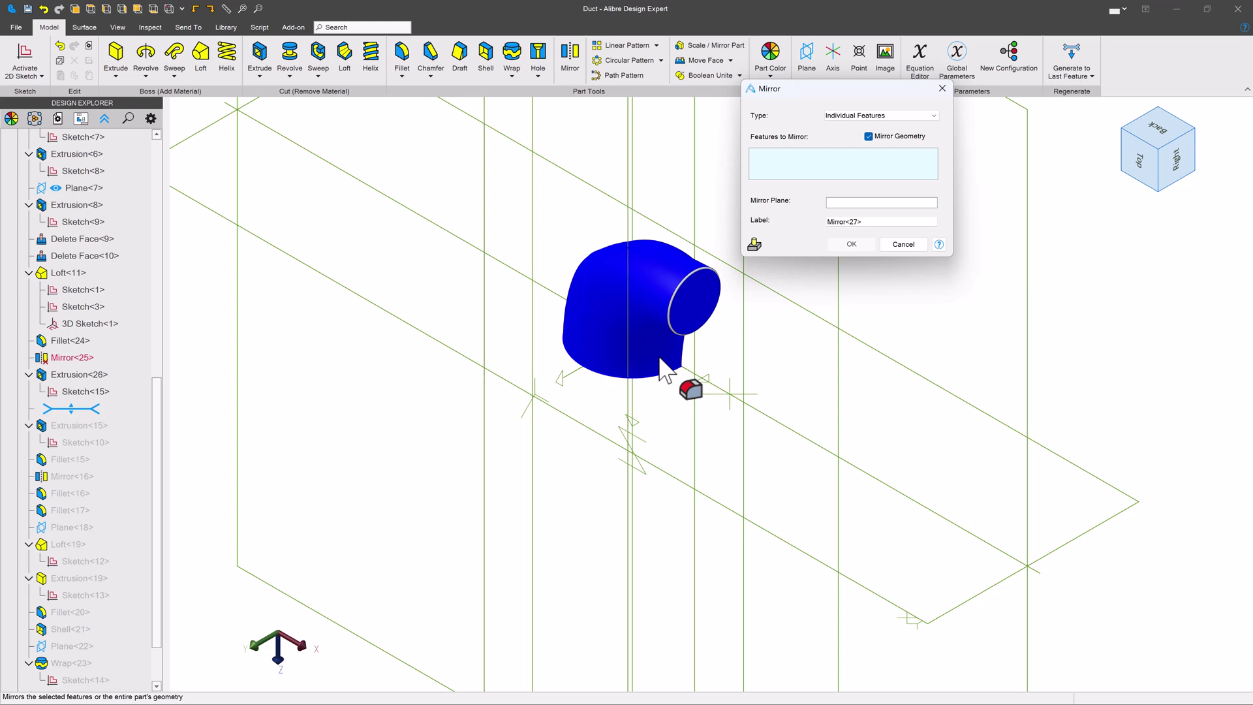
{"action": "scroll", "coordinate": [616, 299], "scroll_direction": "up", "scroll_amount": 2}
{"action": "scroll", "coordinate": [615, 299], "scroll_direction": "up", "scroll_amount": 3}
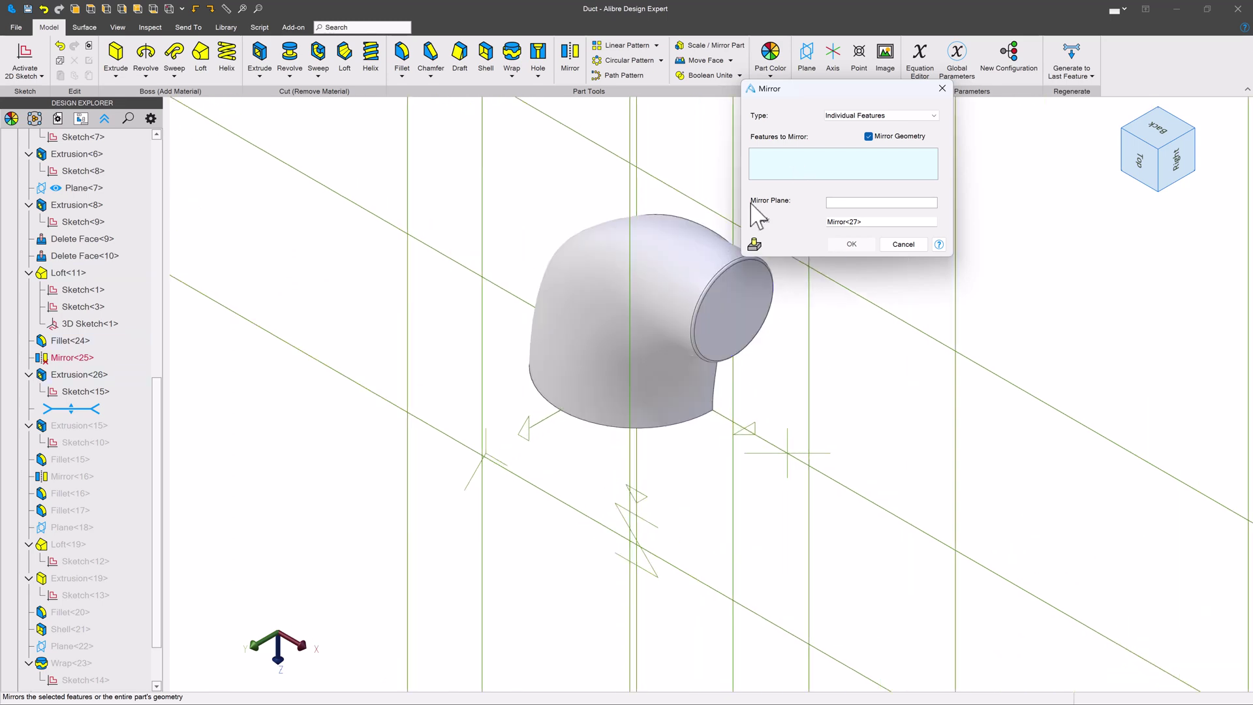
{"action": "left_click", "coordinate": [879, 116]}
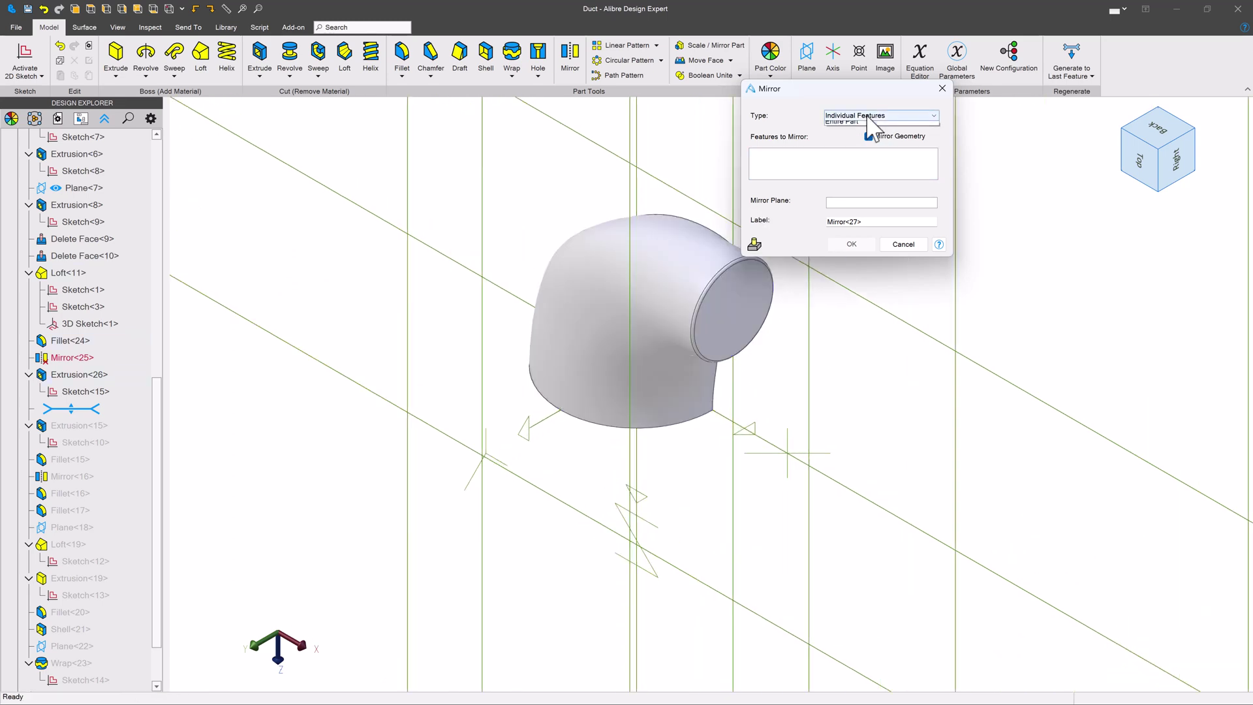
{"action": "left_click", "coordinate": [862, 127]}
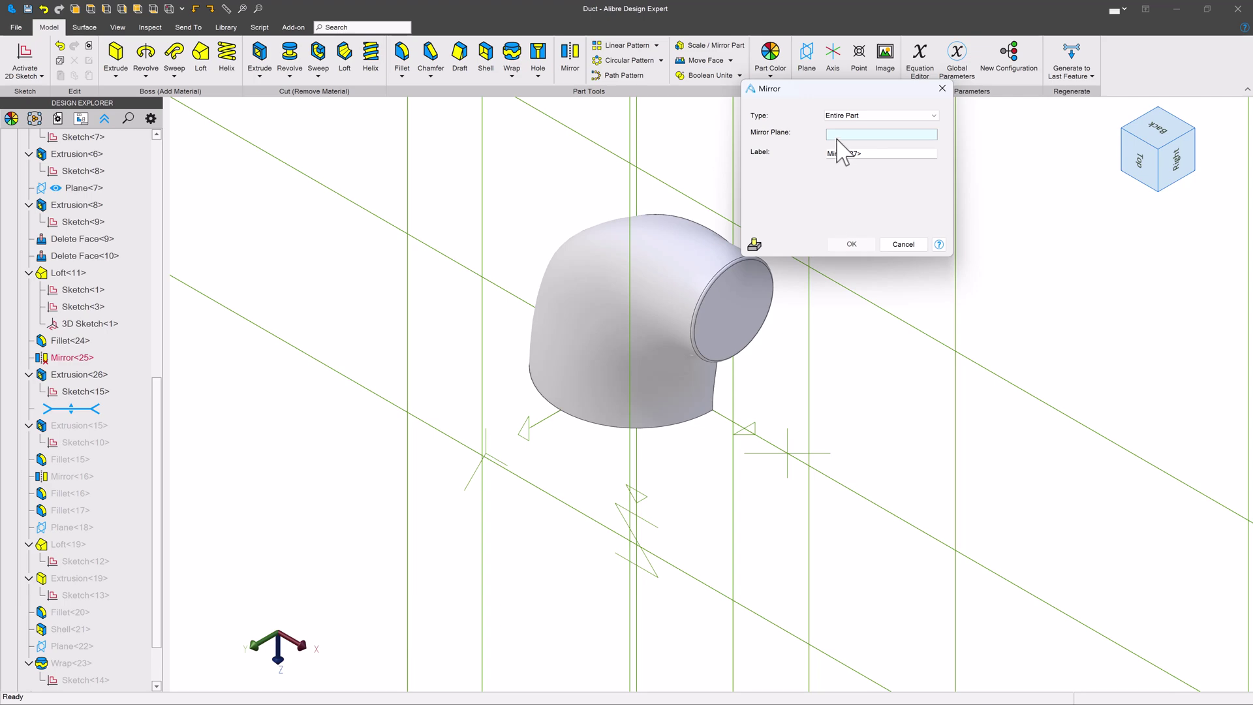
{"action": "middle_click_drag", "start_coordinate": [559, 230], "coordinate": [803, 380]}
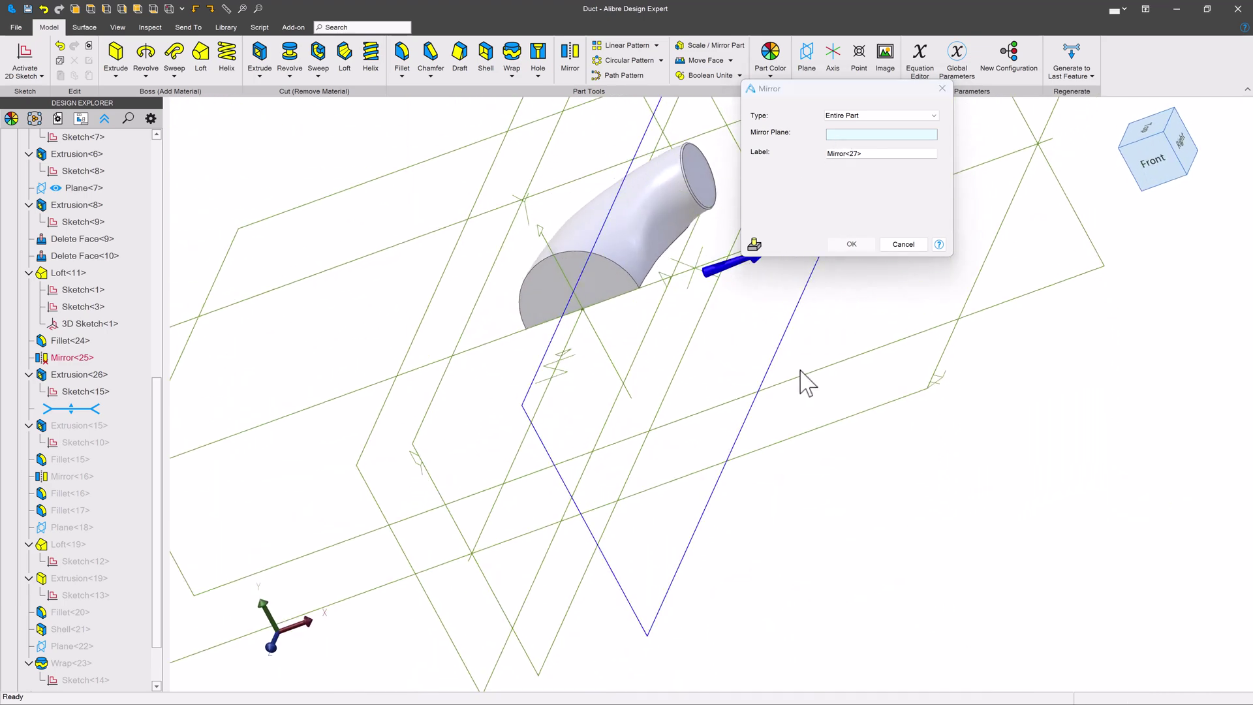
{"action": "left_click", "coordinate": [918, 410]}
{"action": "mouse_move", "coordinate": [666, 373]}
{"action": "middle_mouse_down"}
{"action": "mouse_move", "coordinate": [701, 273]}
{"action": "mouse_move", "coordinate": [622, 234]}
{"action": "mouse_move", "coordinate": [583, 283]}
{"action": "mouse_move", "coordinate": [680, 289]}
{"action": "middle_mouse_up"}
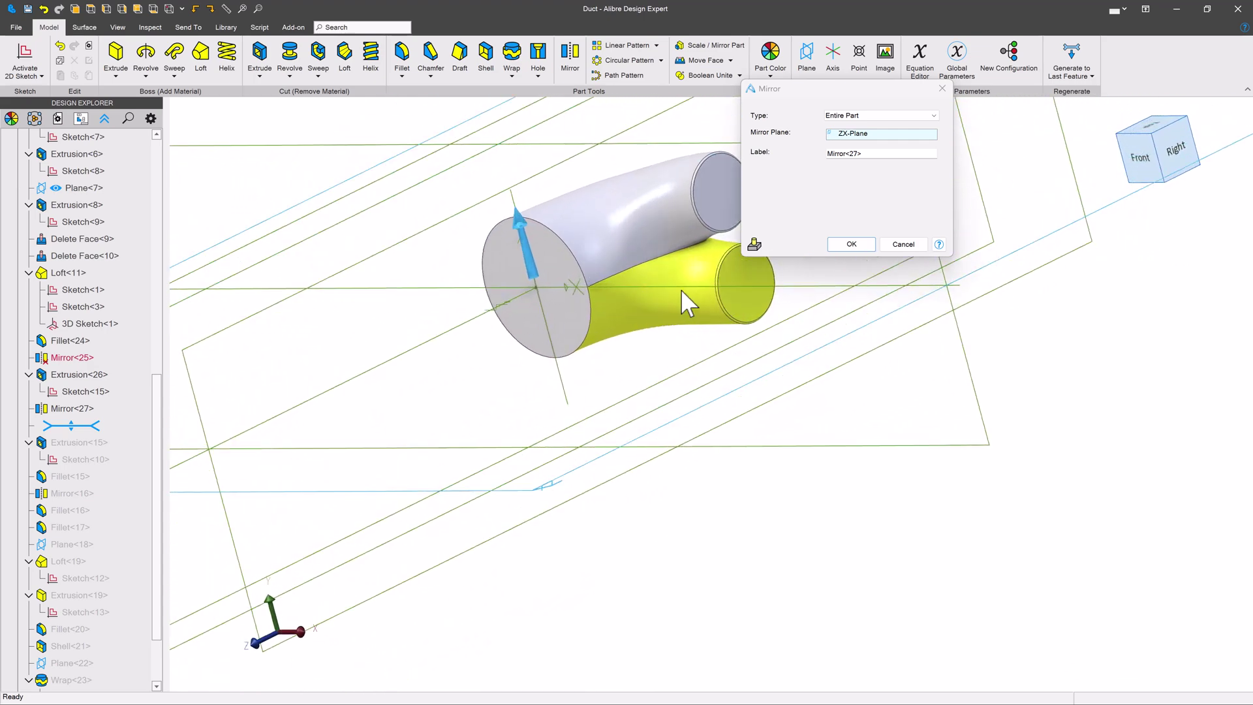
{"action": "left_click", "coordinate": [855, 243]}
{"action": "scroll", "coordinate": [852, 186], "scroll_direction": "up", "scroll_amount": 3}
{"action": "middle_click_drag", "start_coordinate": [852, 187], "coordinate": [539, 412]}
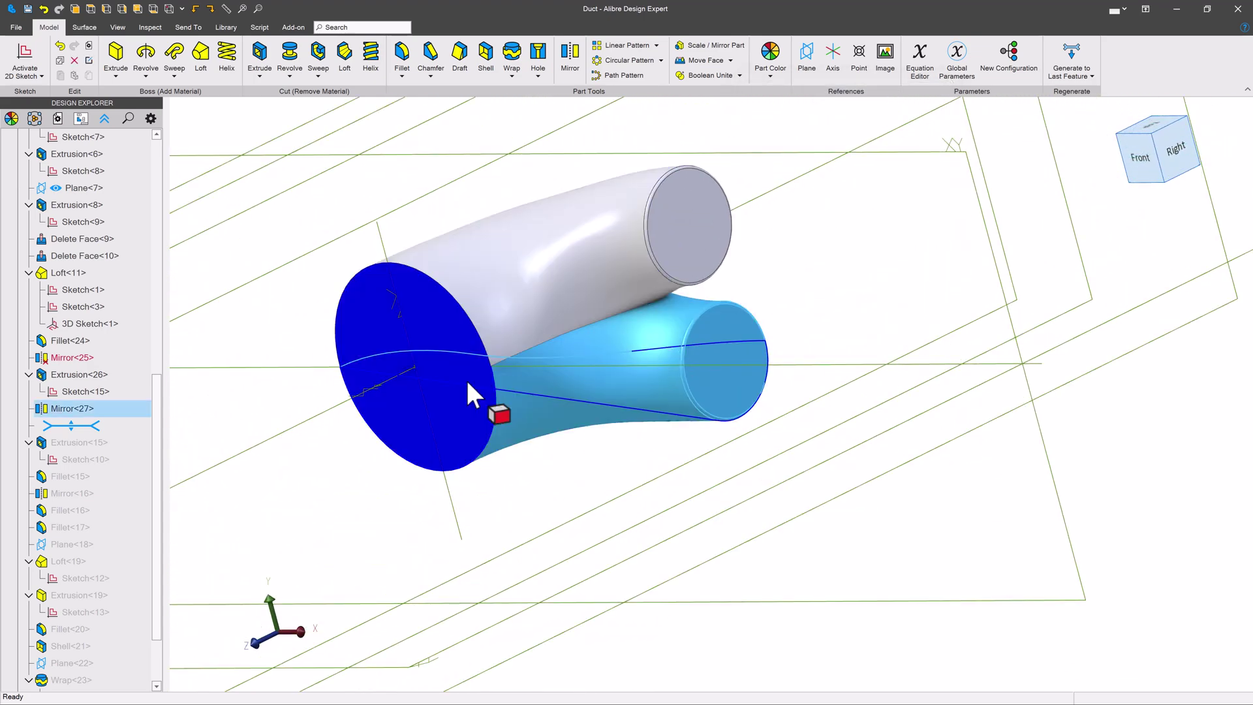
{"action": "left_click", "coordinate": [652, 529]}
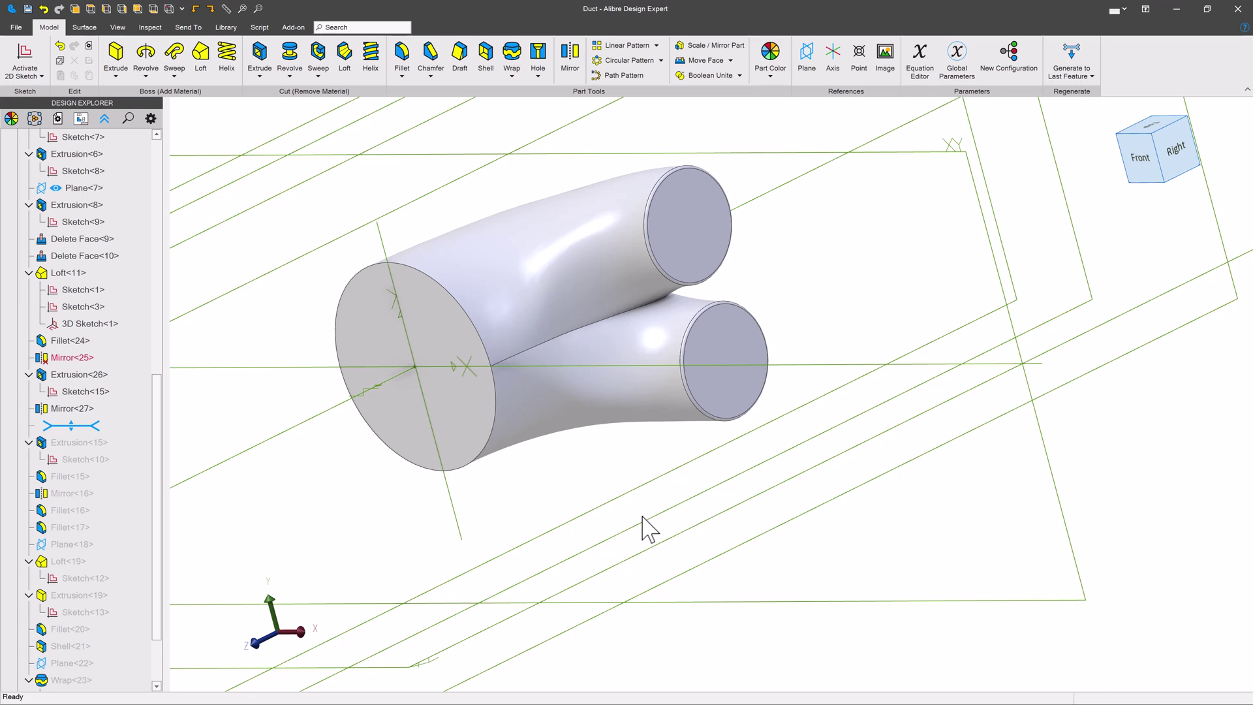
- Delete Mirror<25>, Mirror<27>, Extrusion<26> and Sketch<15> from the Design Explorer
{"action": "left_click", "coordinate": [71, 358]}
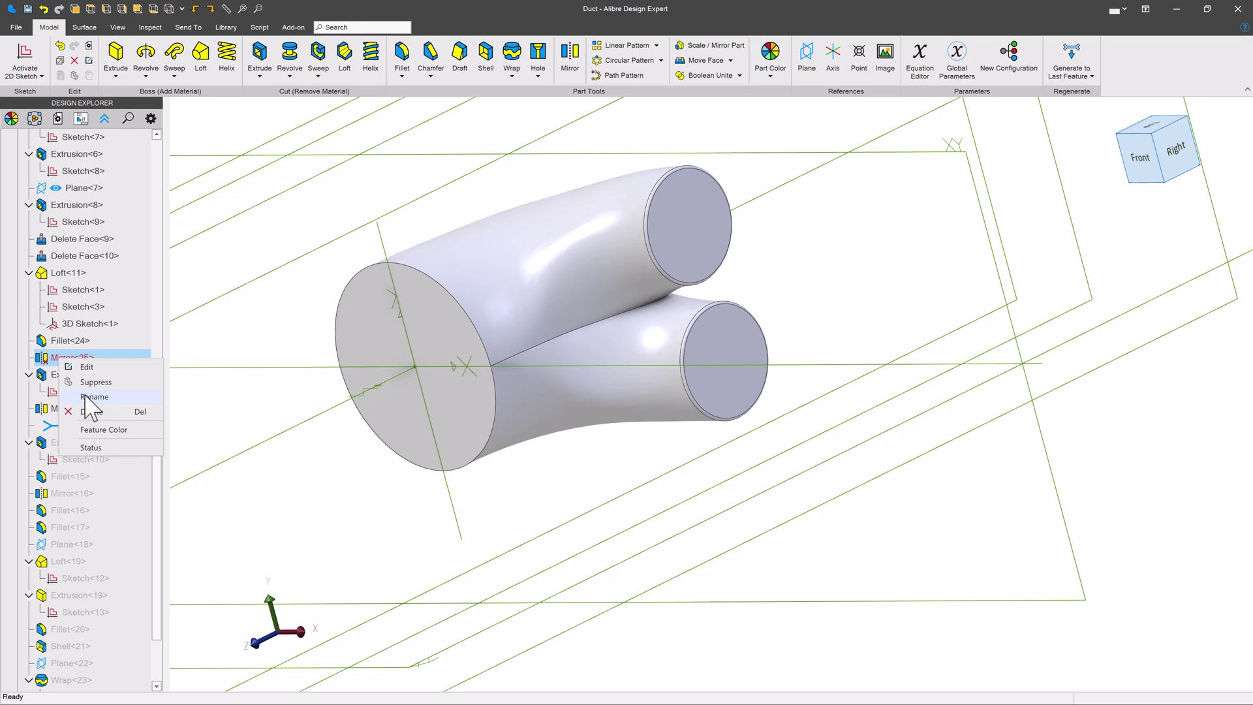
{"action": "key", "text": "Delete"}
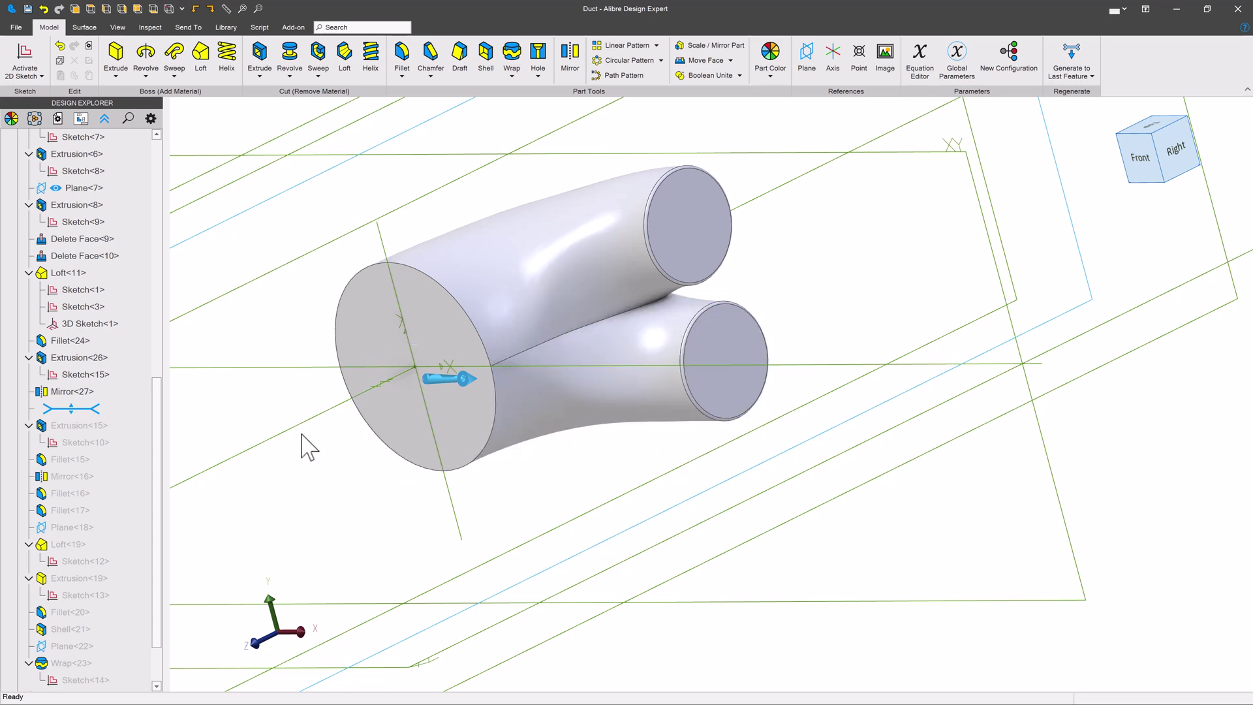
{"action": "left_click", "coordinate": [71, 391]}
{"action": "right_click", "coordinate": [72, 391]}
{"action": "left_click", "coordinate": [124, 461]}
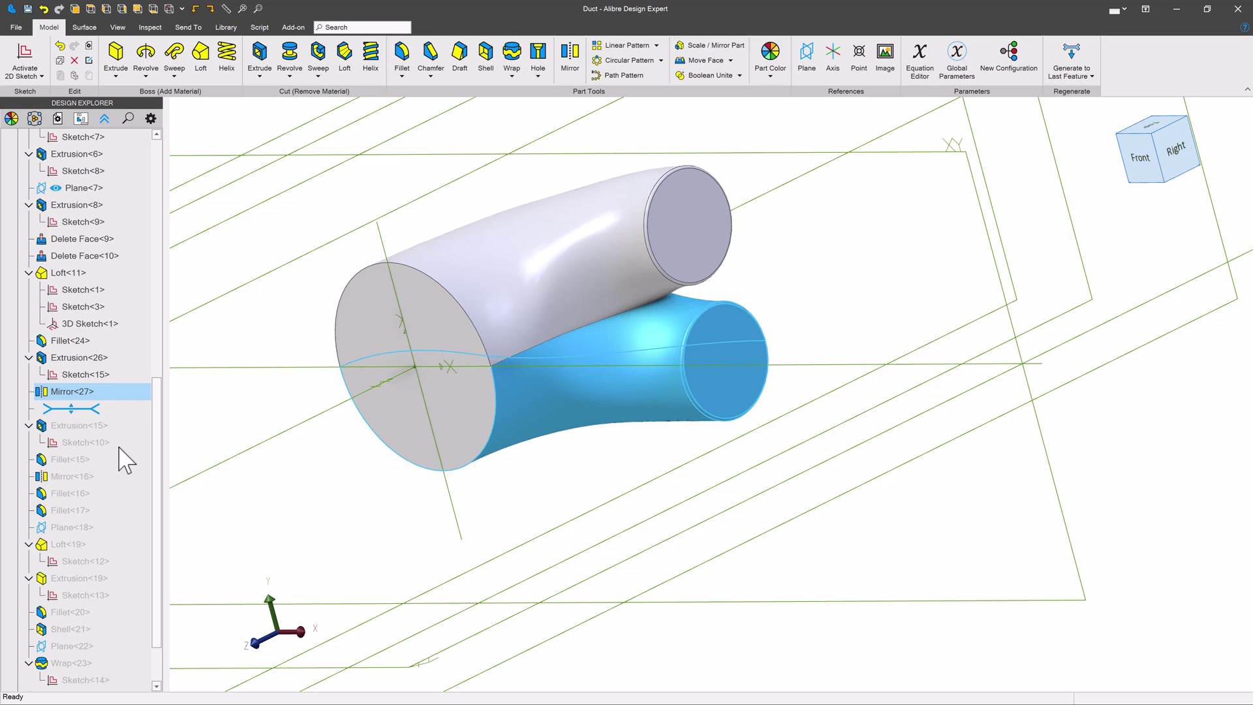
{"action": "right_click", "coordinate": [79, 357]}
{"action": "left_click", "coordinate": [129, 412]}
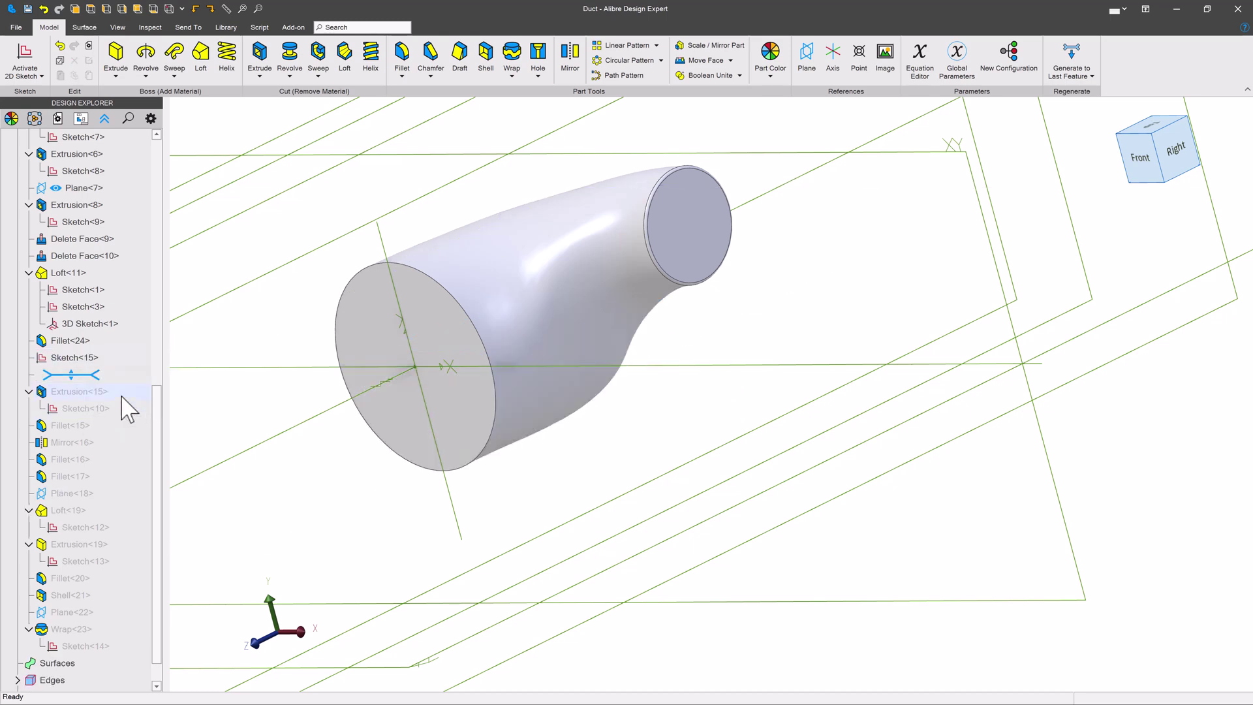
{"action": "right_click", "coordinate": [74, 357]}
{"action": "left_click", "coordinate": [126, 434]}
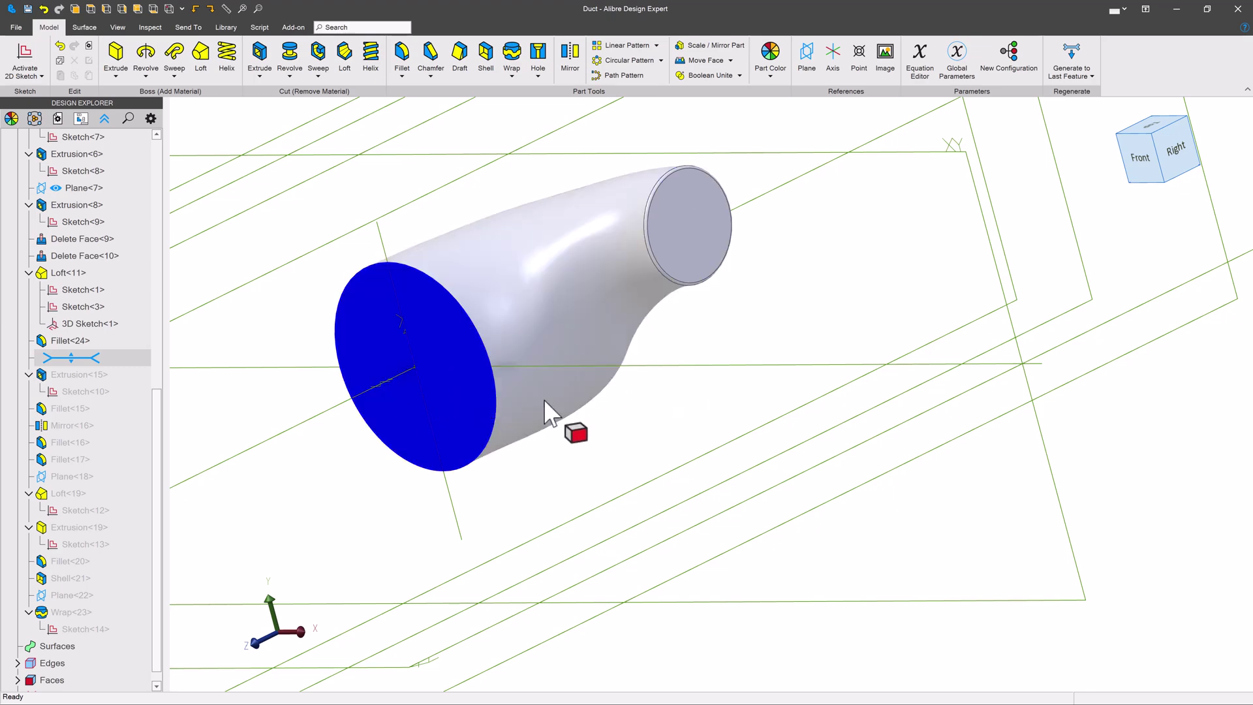
{"action": "scroll", "coordinate": [994, 343], "scroll_direction": "up", "scroll_amount": 2}
{"action": "middle_click_drag", "start_coordinate": [711, 313], "coordinate": [702, 324]}
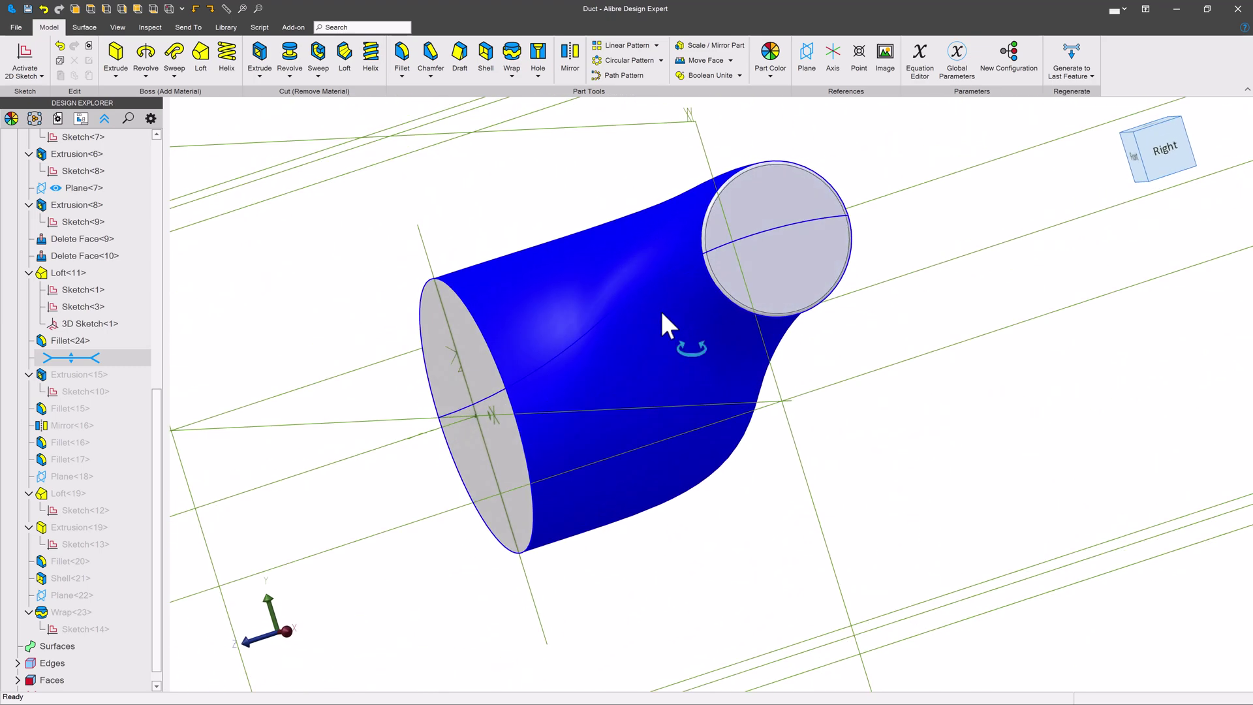
{"action": "scroll", "coordinate": [809, 361], "scroll_direction": "down", "scroll_amount": 1}
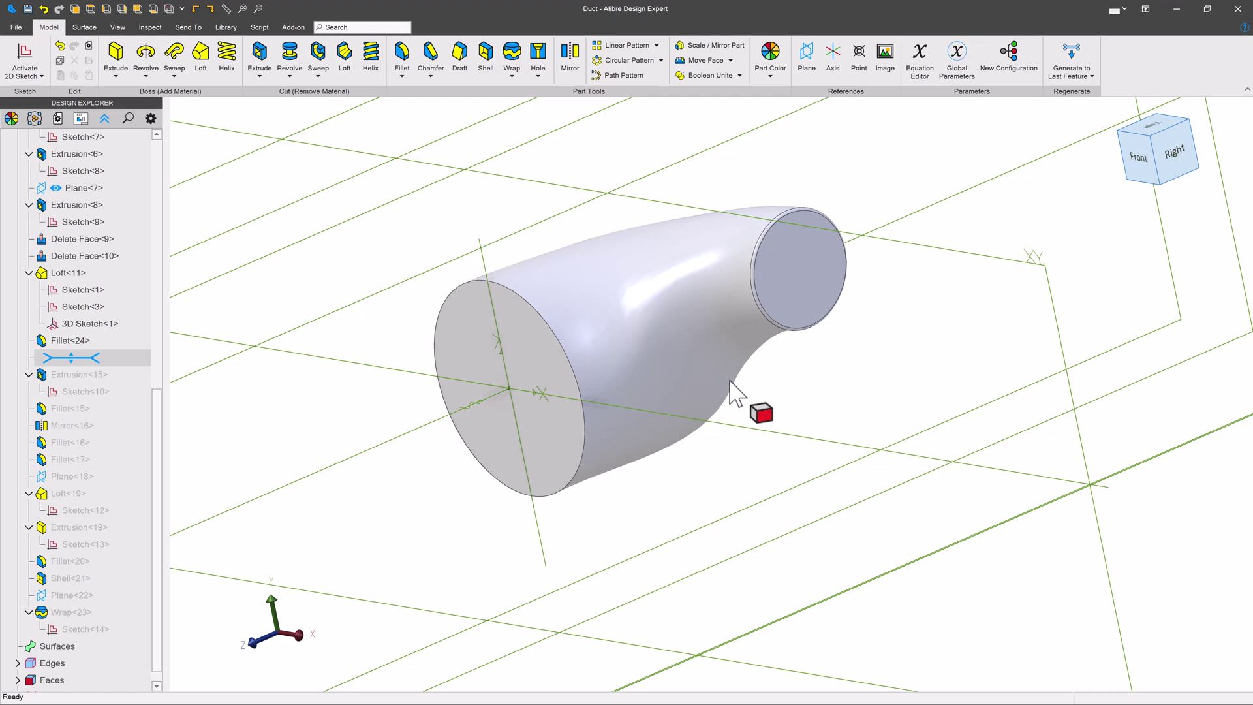
{"action": "scroll", "coordinate": [567, 274], "scroll_direction": "up", "scroll_amount": 2}
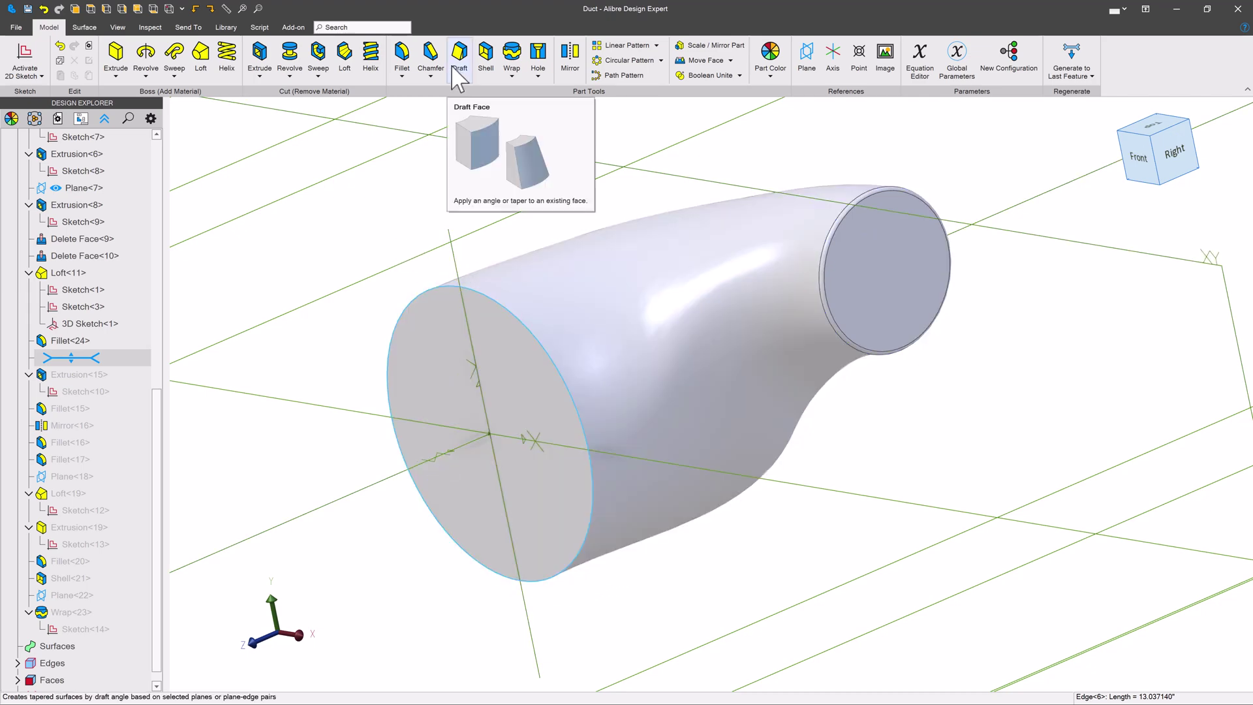
- Chamfer the circular inlet edge with an equal 0.5 inch distance as Edge Chamfer<25>
{"action": "left_click", "coordinate": [432, 69]}
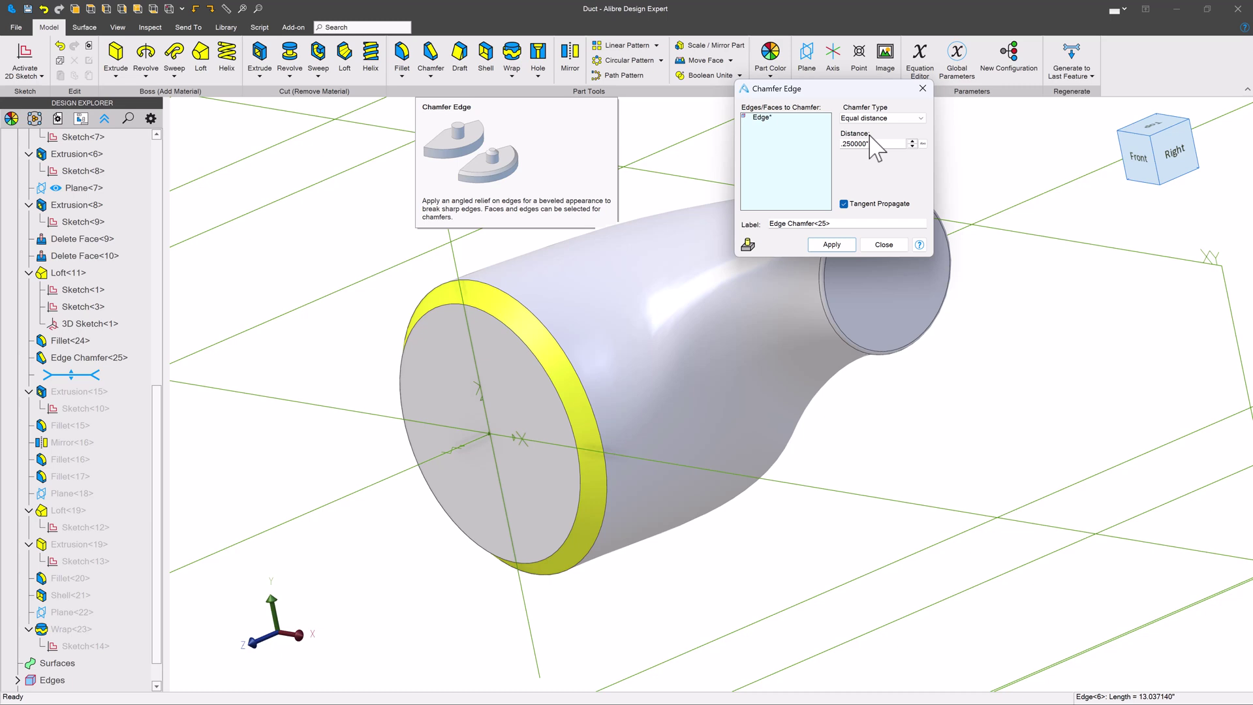
{"action": "left_click", "coordinate": [912, 143]}
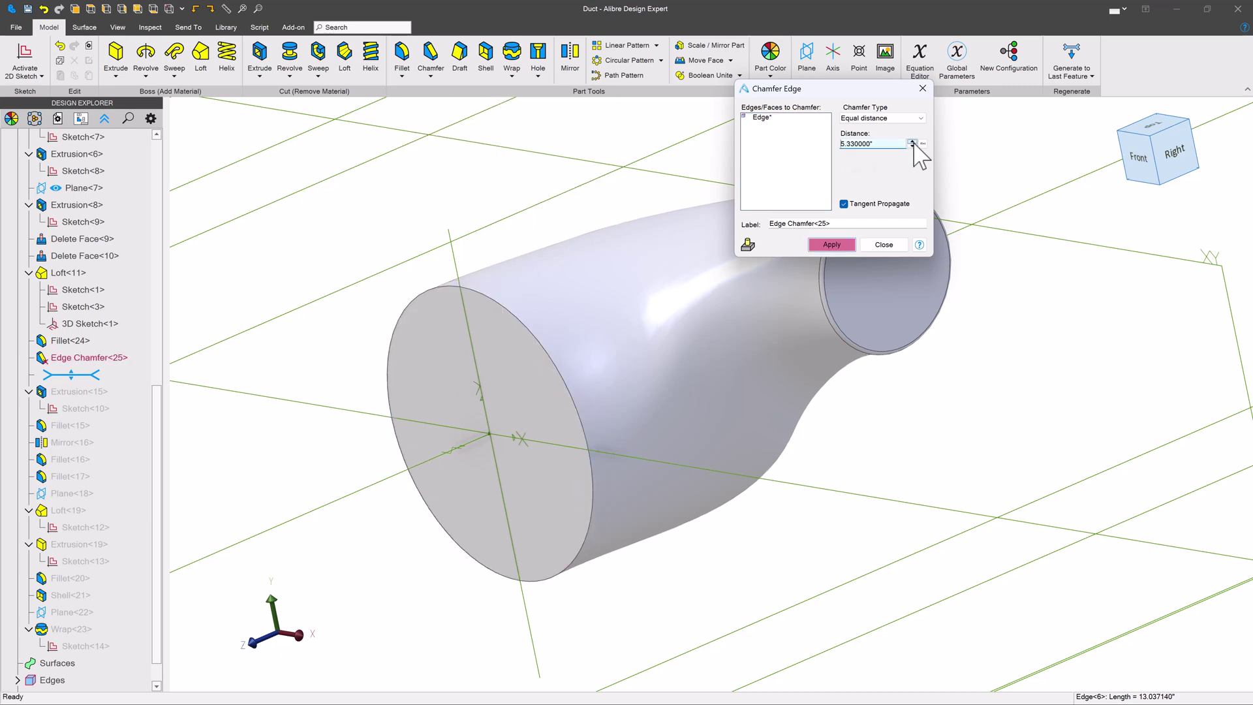
{"action": "double_click", "coordinate": [872, 144]}
{"action": "type", "text": ".5"}
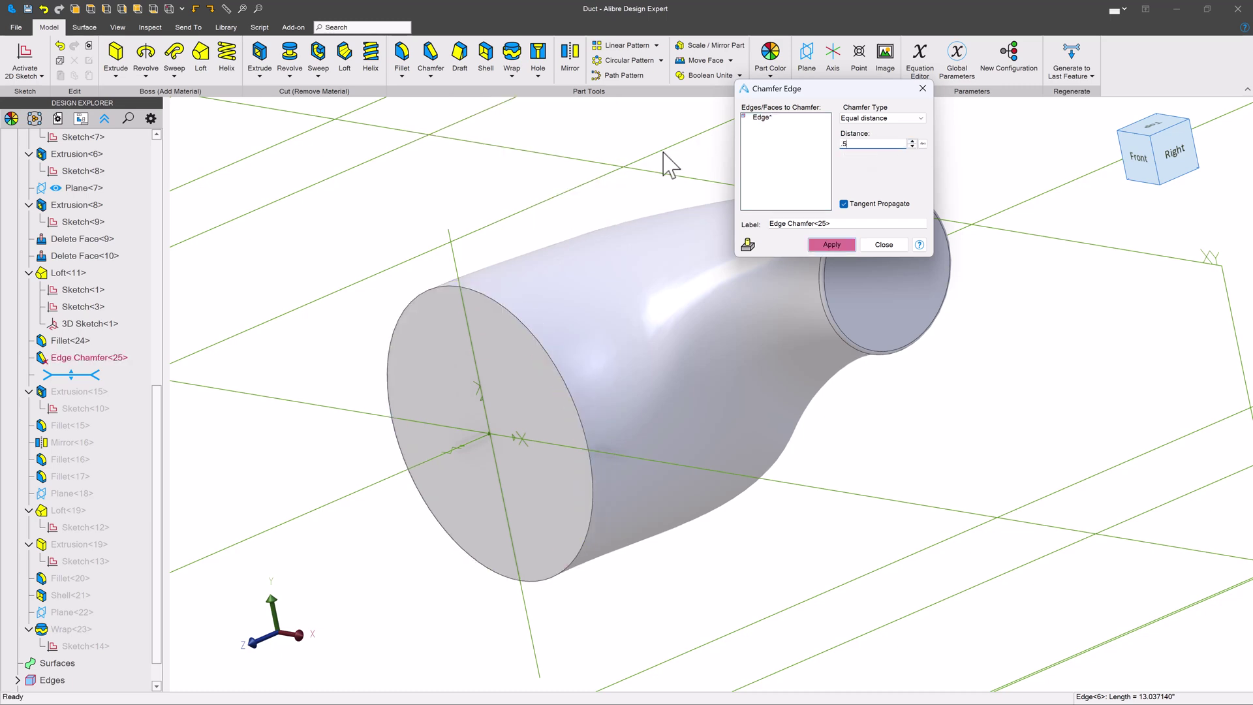
{"action": "left_click", "coordinate": [774, 167]}
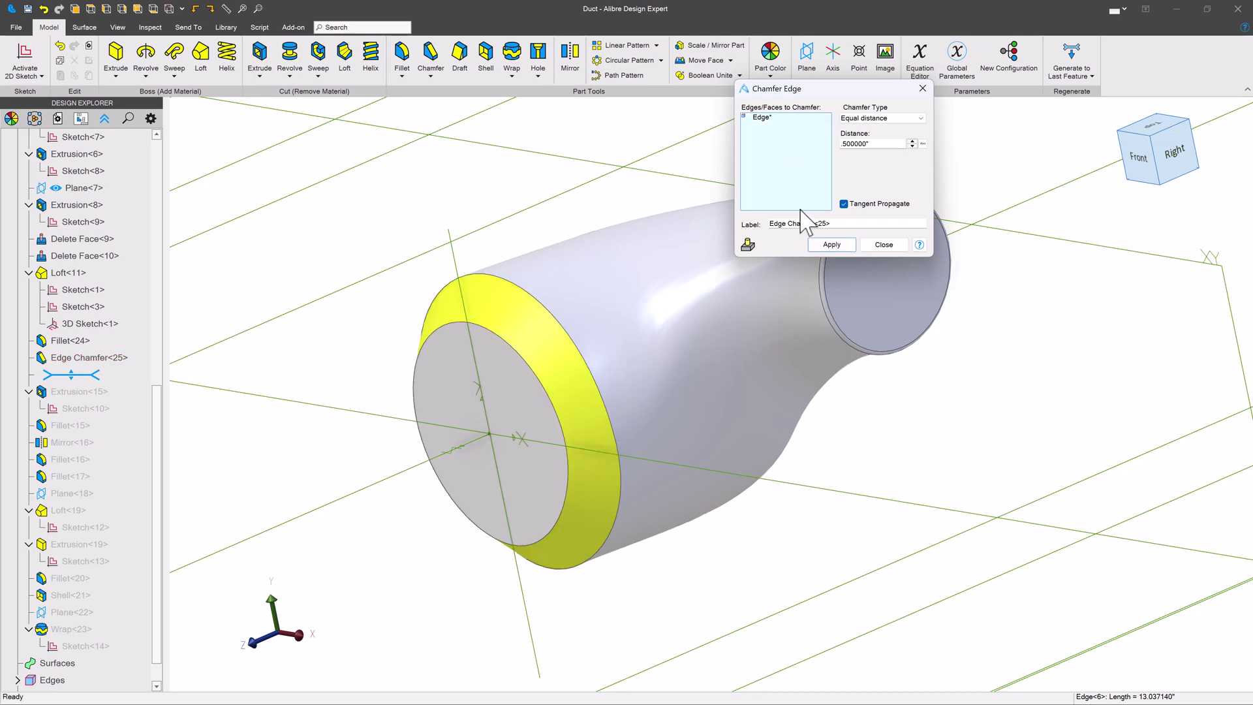
{"action": "left_click", "coordinate": [831, 244]}
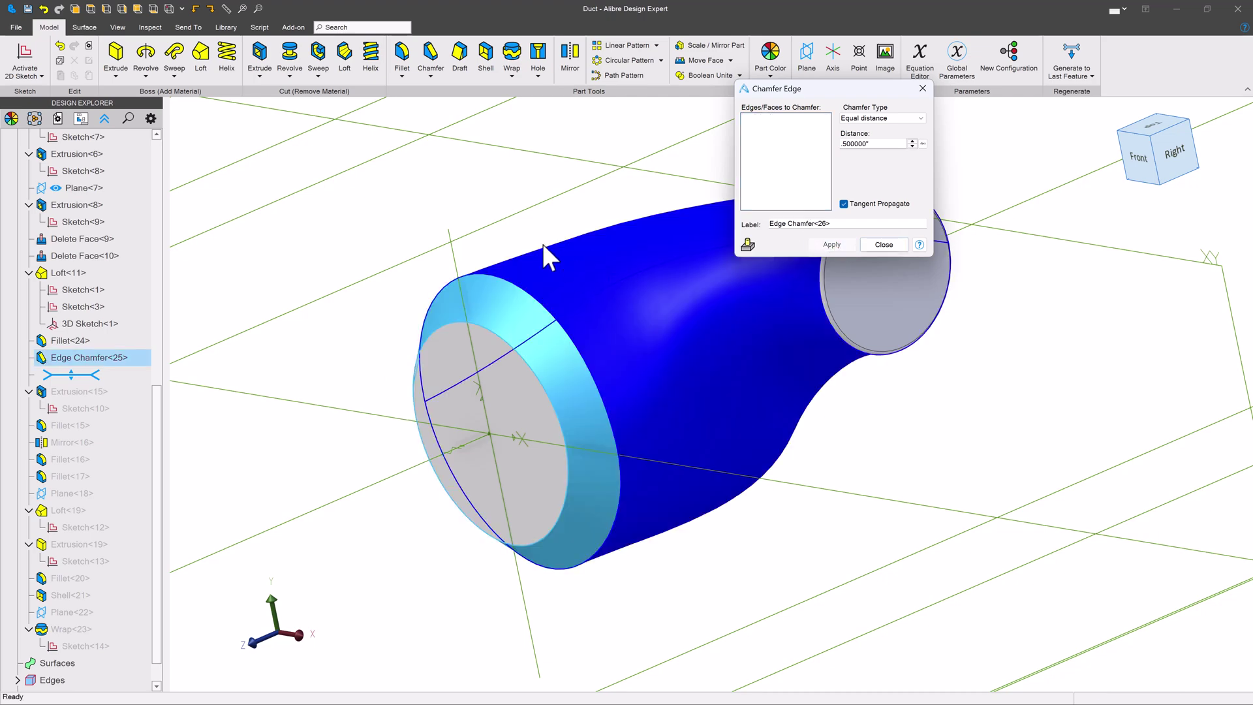
{"action": "left_click", "coordinate": [884, 244]}
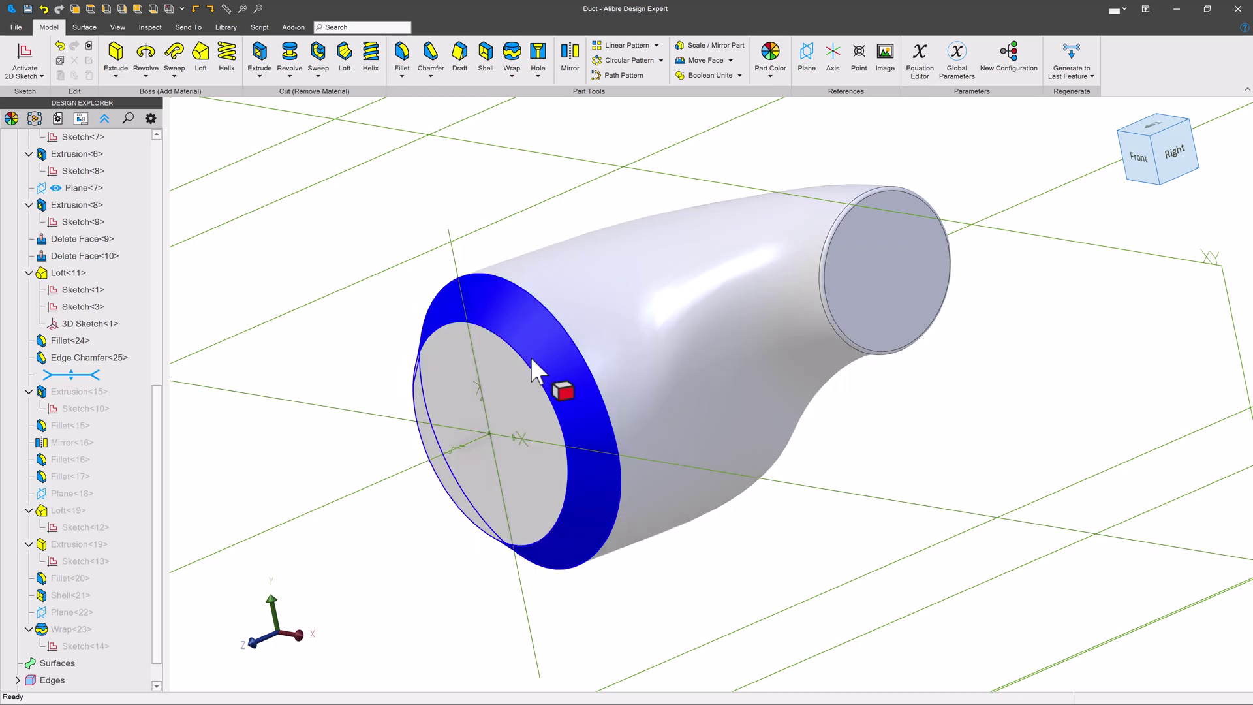
- Mirror the whole chamfered duct across the ZX-Plane as Mirror<26>
{"action": "left_click", "coordinate": [570, 60]}
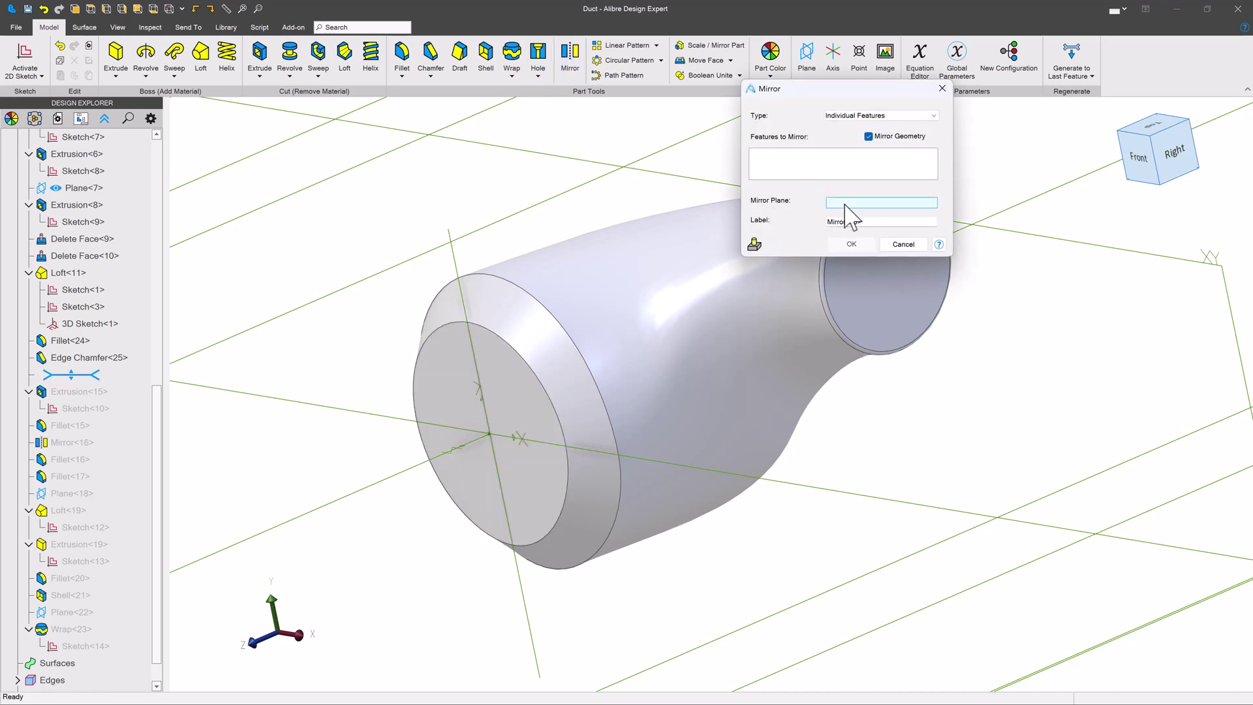
{"action": "left_click", "coordinate": [882, 117]}
{"action": "left_click", "coordinate": [852, 134]}
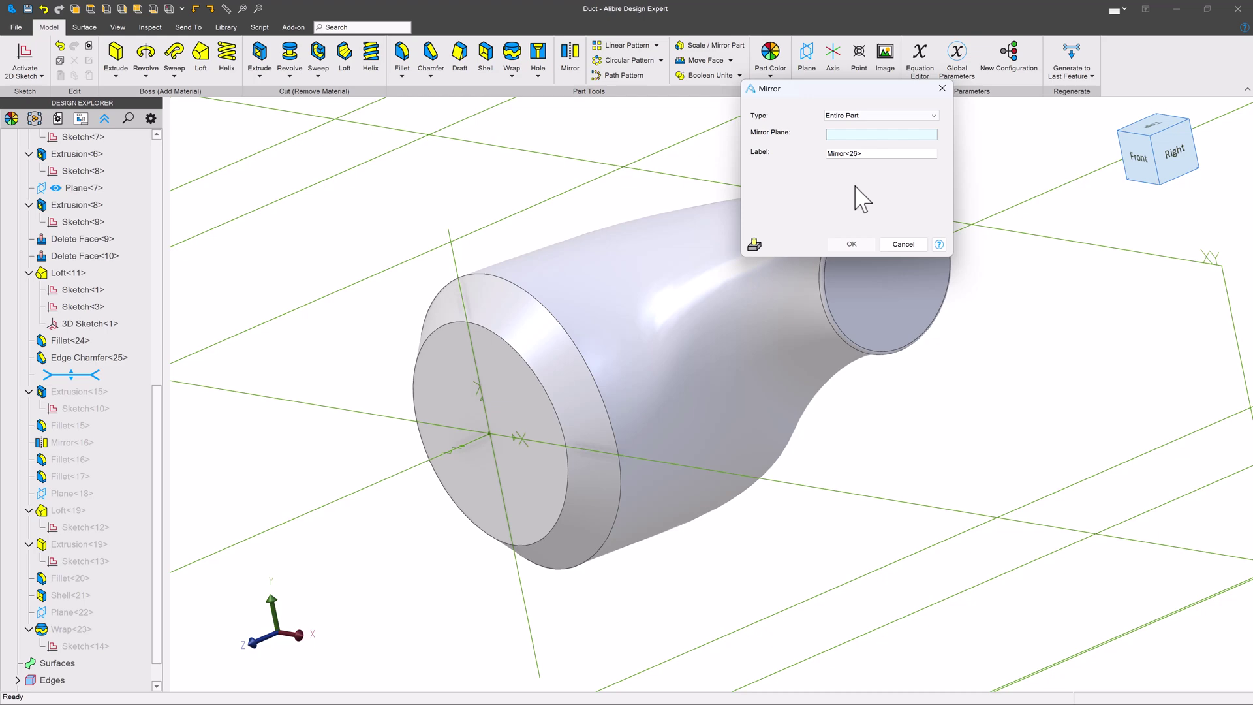
{"action": "scroll", "coordinate": [627, 392], "scroll_direction": "down", "scroll_amount": 5}
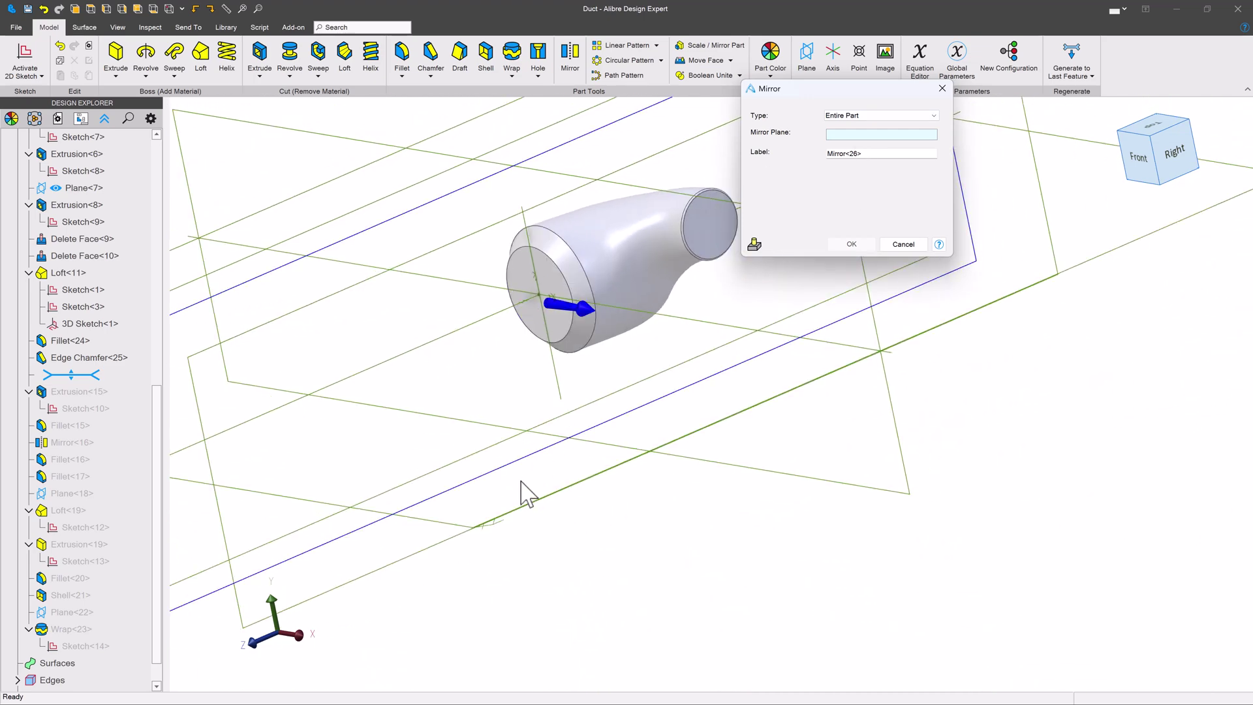
{"action": "left_click", "coordinate": [468, 523]}
{"action": "scroll", "coordinate": [610, 261], "scroll_direction": "up", "scroll_amount": 5}
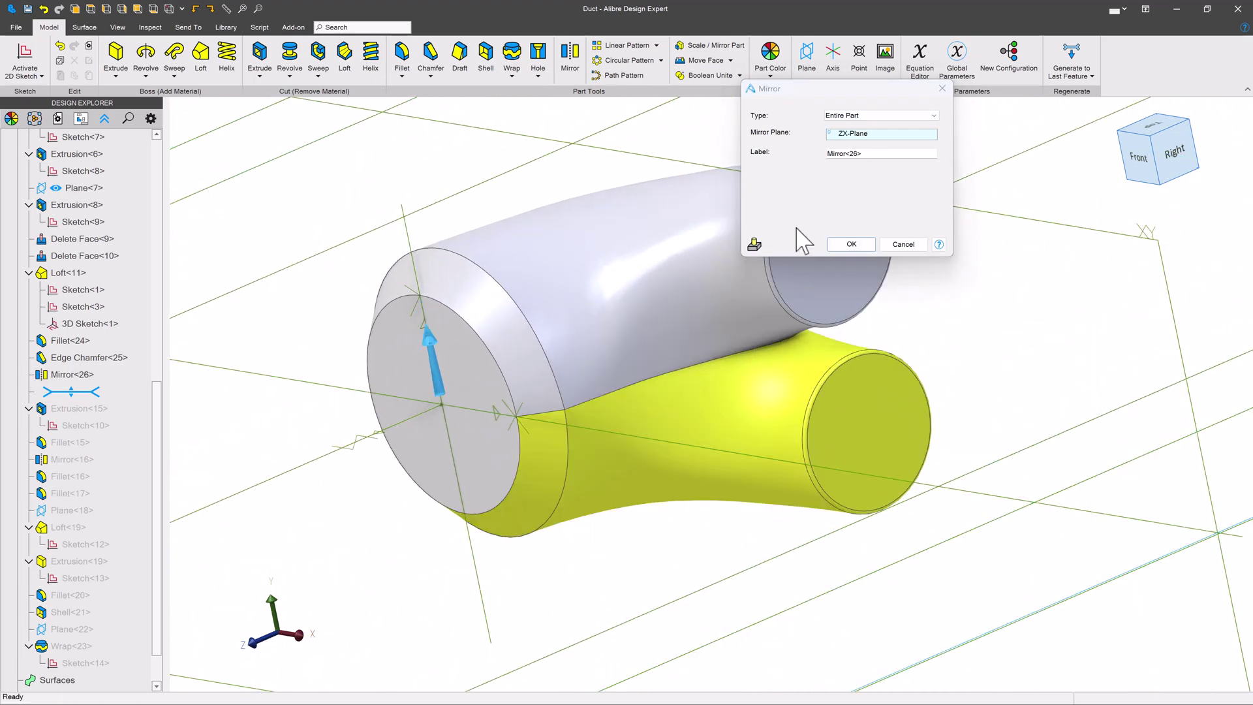
{"action": "left_click", "coordinate": [853, 244]}
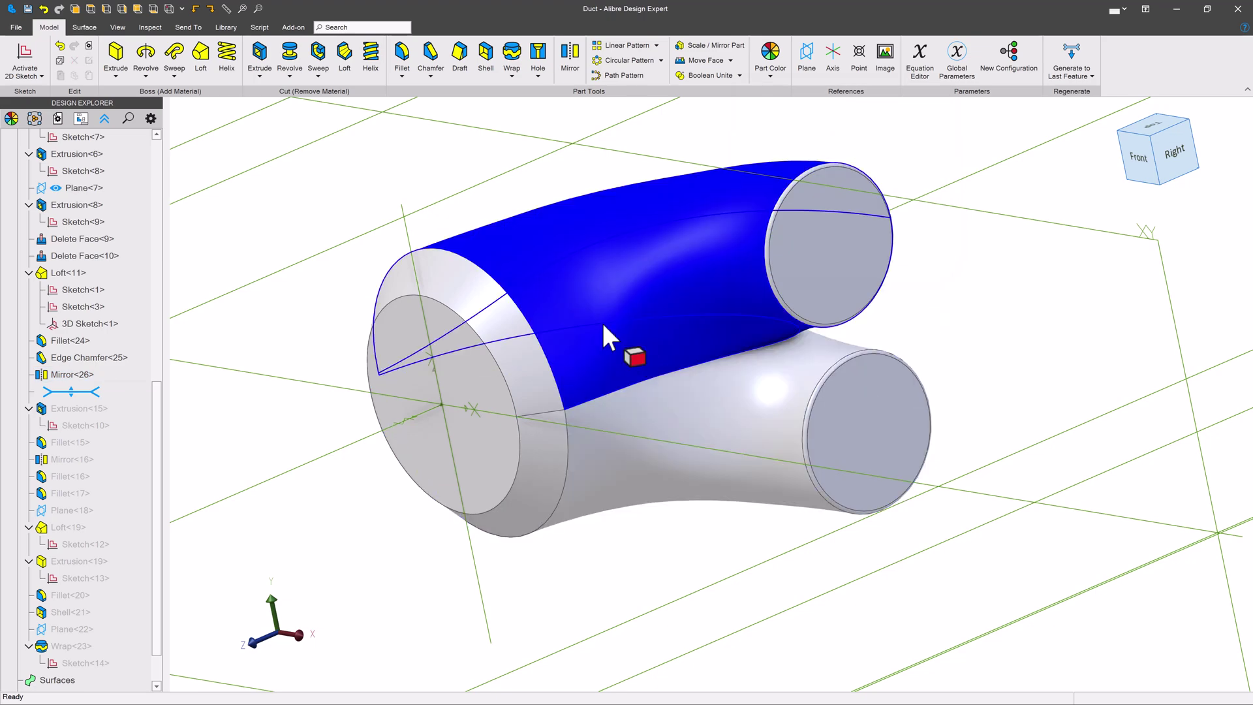
{"action": "middle_click_drag", "start_coordinate": [622, 340], "coordinate": [653, 328]}
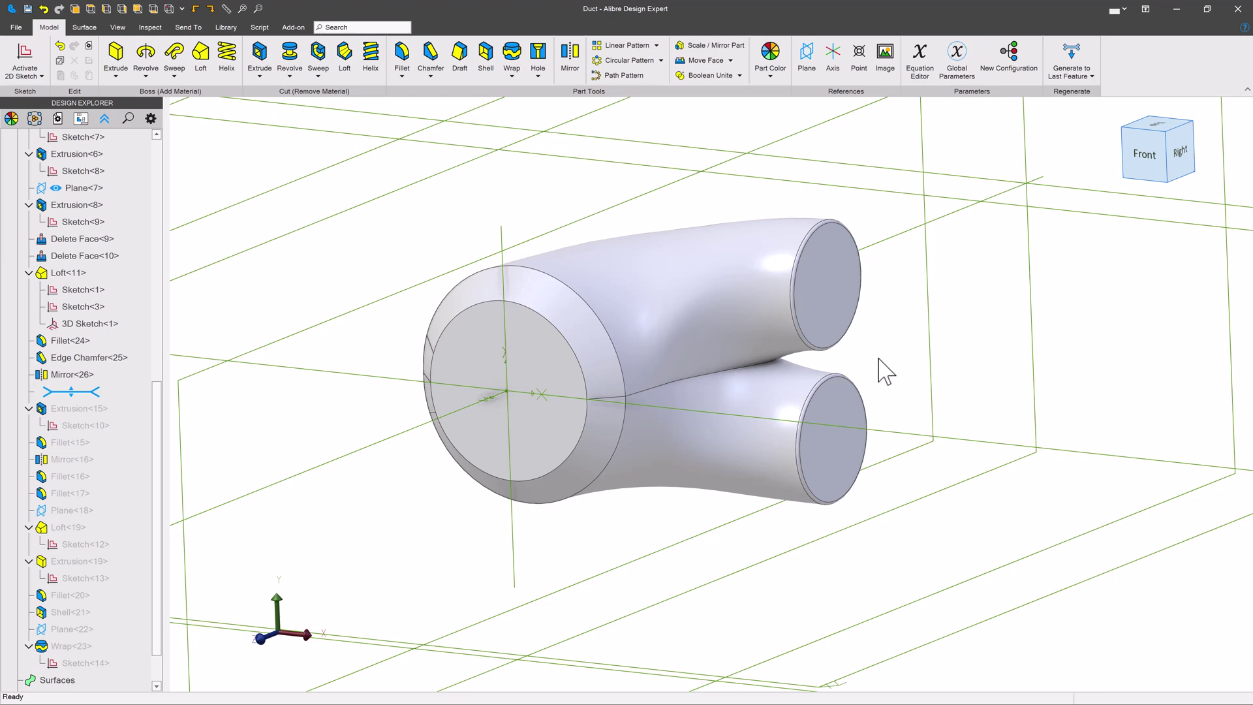
{"action": "mouse_move", "coordinate": [882, 372]}
{"action": "middle_mouse_down"}
{"action": "mouse_move", "coordinate": [578, 357]}
{"action": "mouse_move", "coordinate": [598, 364]}
{"action": "middle_mouse_up"}
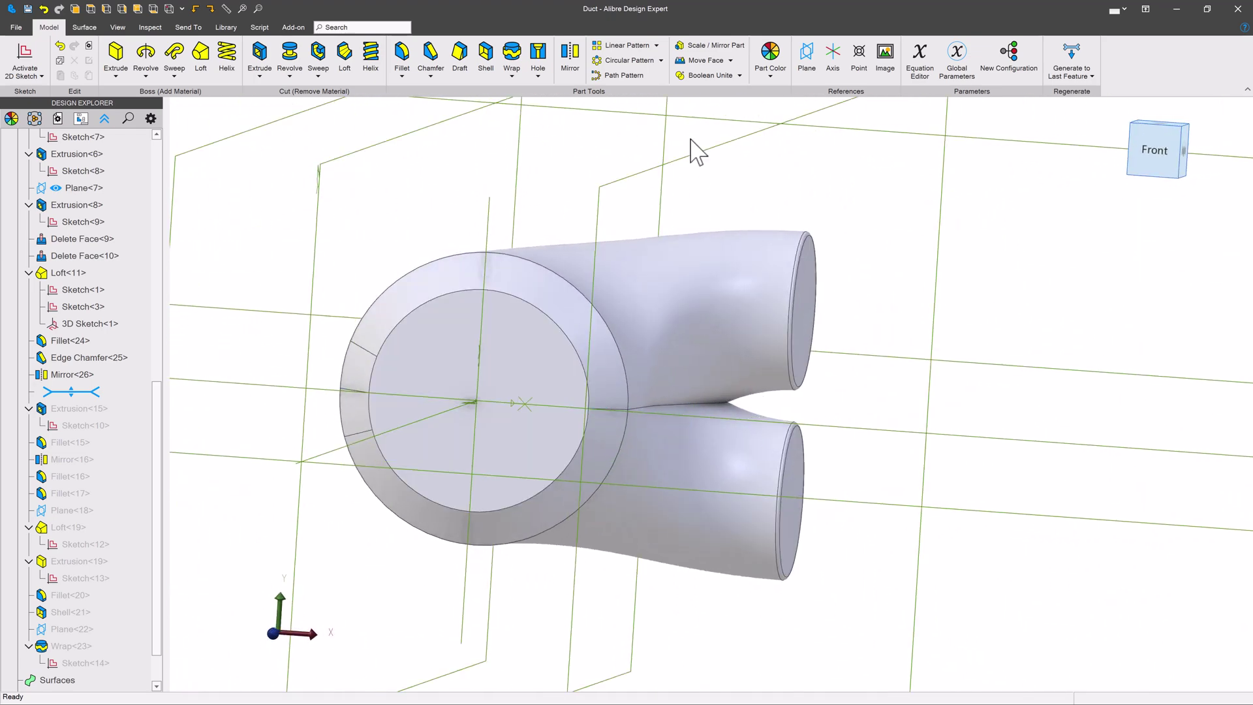
- Remove three chamfer face segments on the inlet rim as Remove Face<27>
{"action": "left_click", "coordinate": [730, 62]}
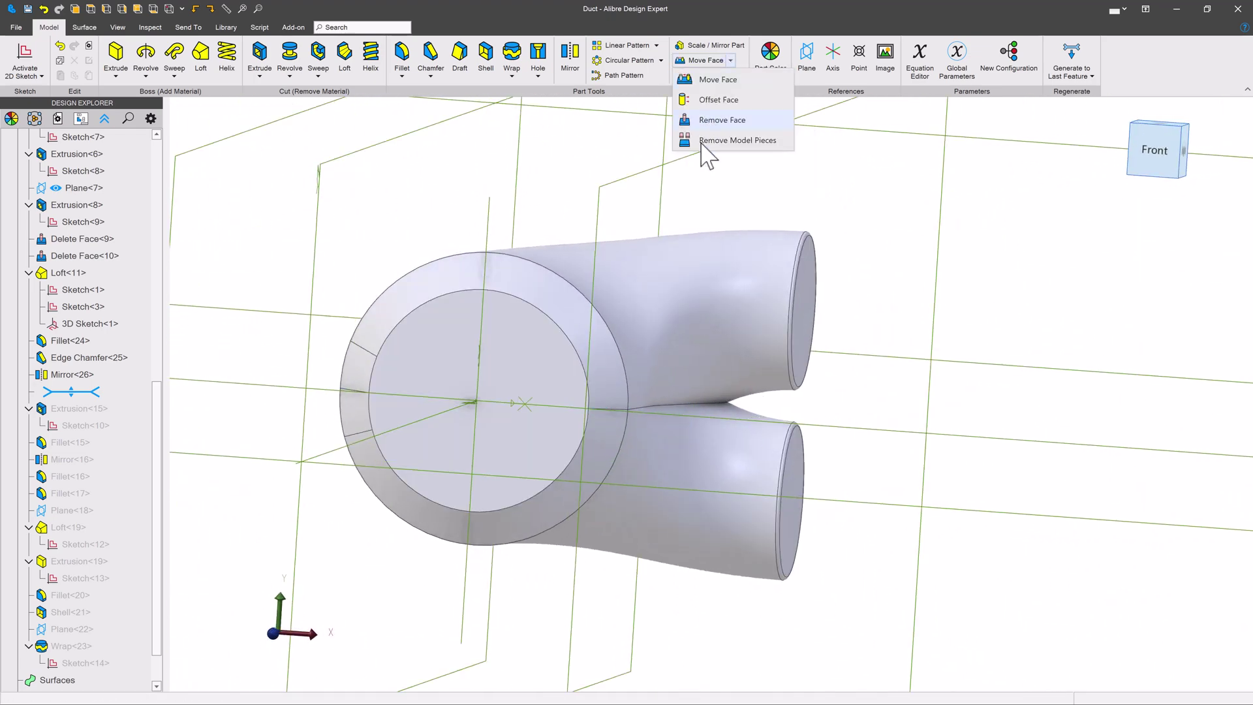
{"action": "left_click", "coordinate": [722, 120]}
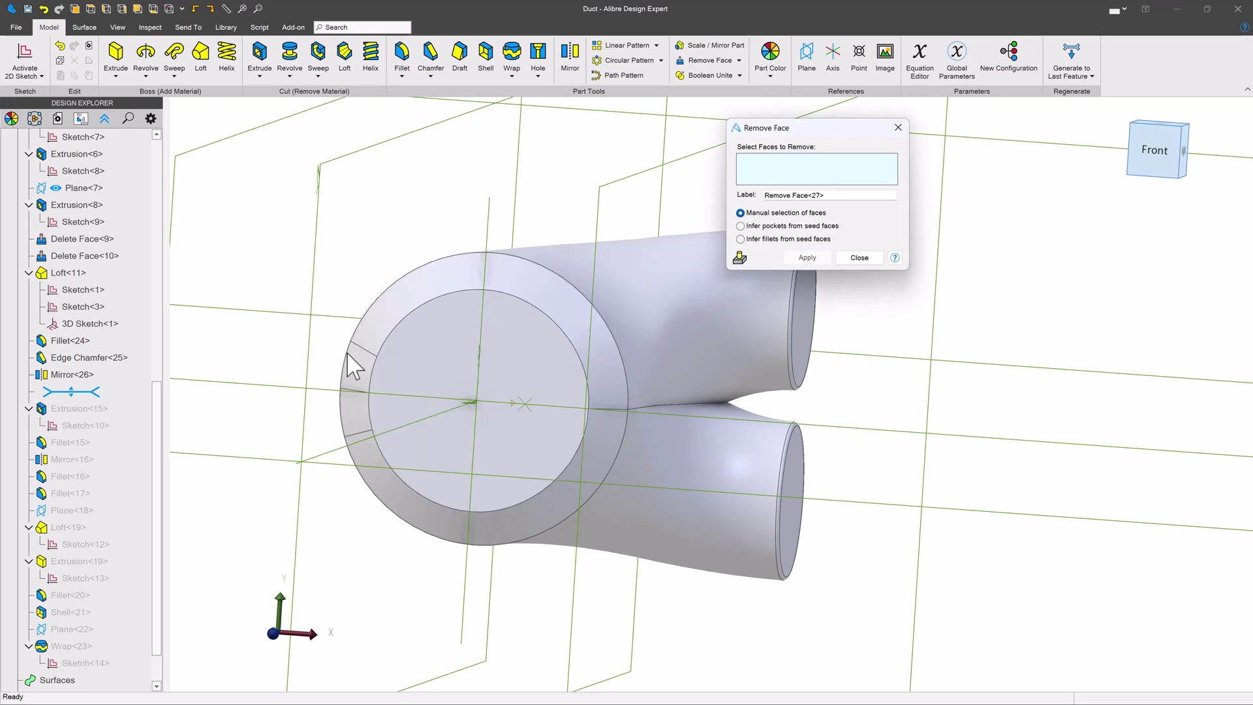
{"action": "left_click", "coordinate": [348, 407]}
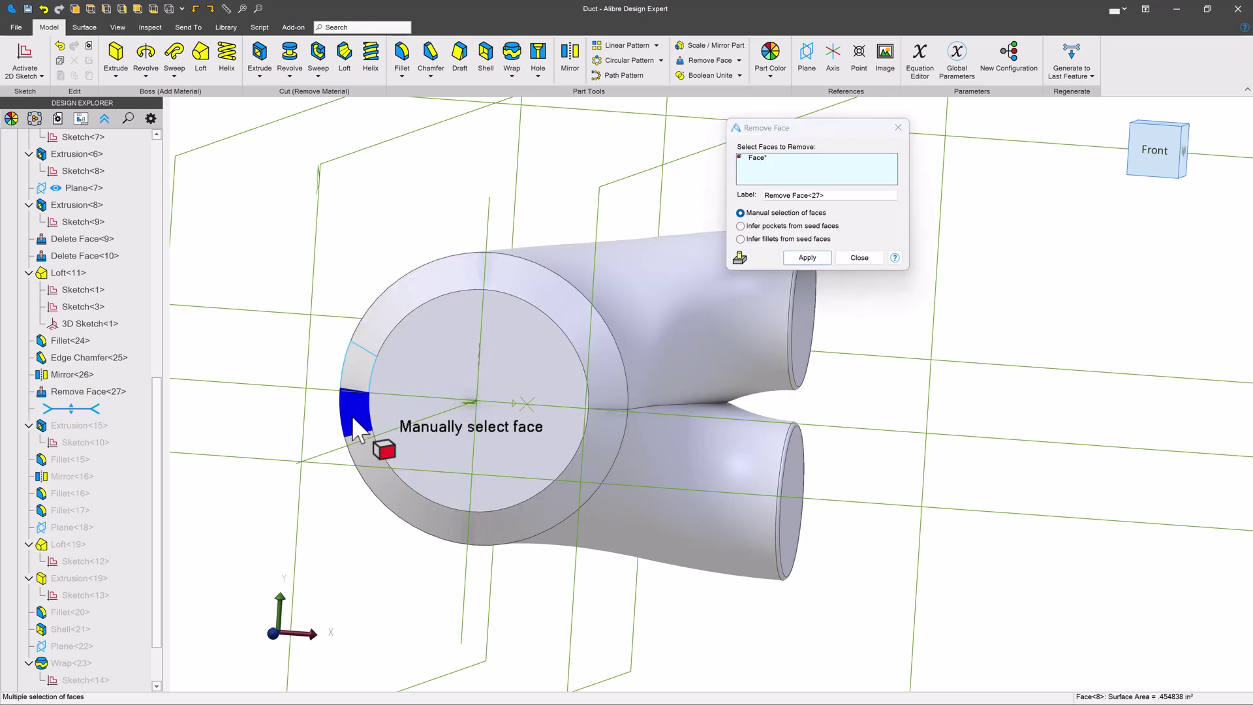
{"action": "left_click", "coordinate": [381, 476]}
{"action": "left_click", "coordinate": [592, 306]}
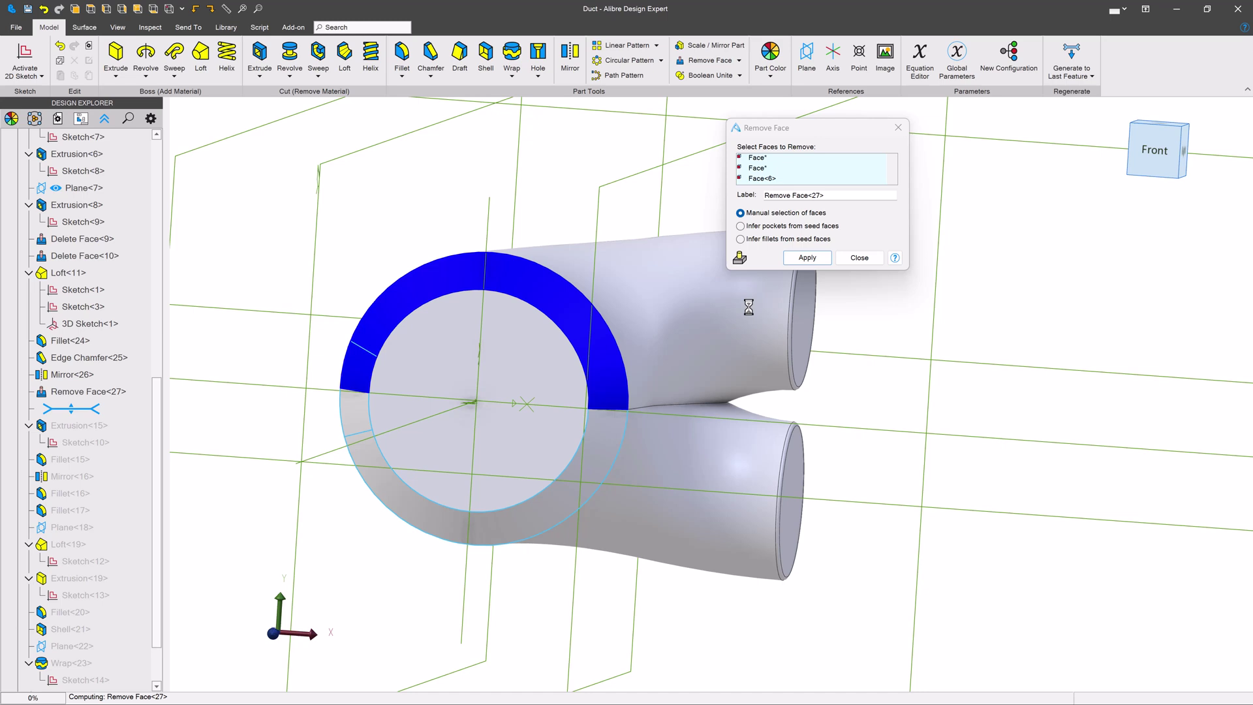
{"action": "left_click", "coordinate": [807, 258]}
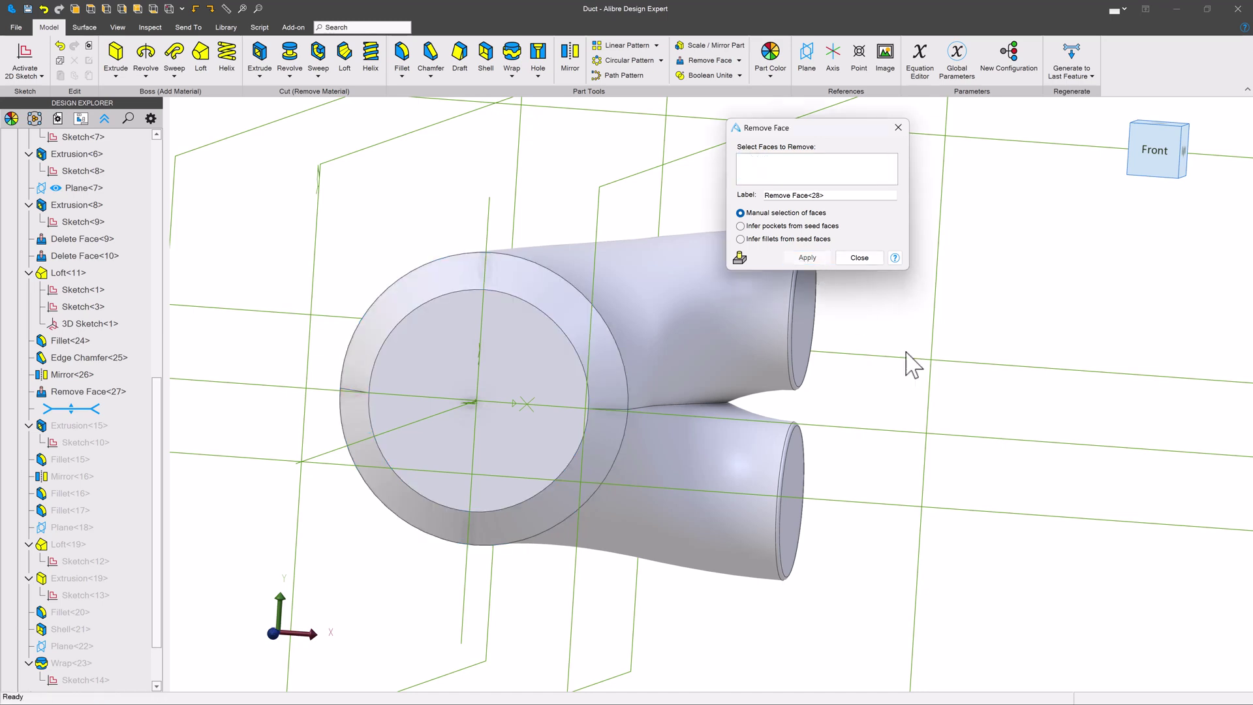
- Remove the upper and lower halves of the chamfer ring as Remove Face<28>
{"action": "left_click", "coordinate": [378, 353]}
{"action": "left_click", "coordinate": [363, 417]}
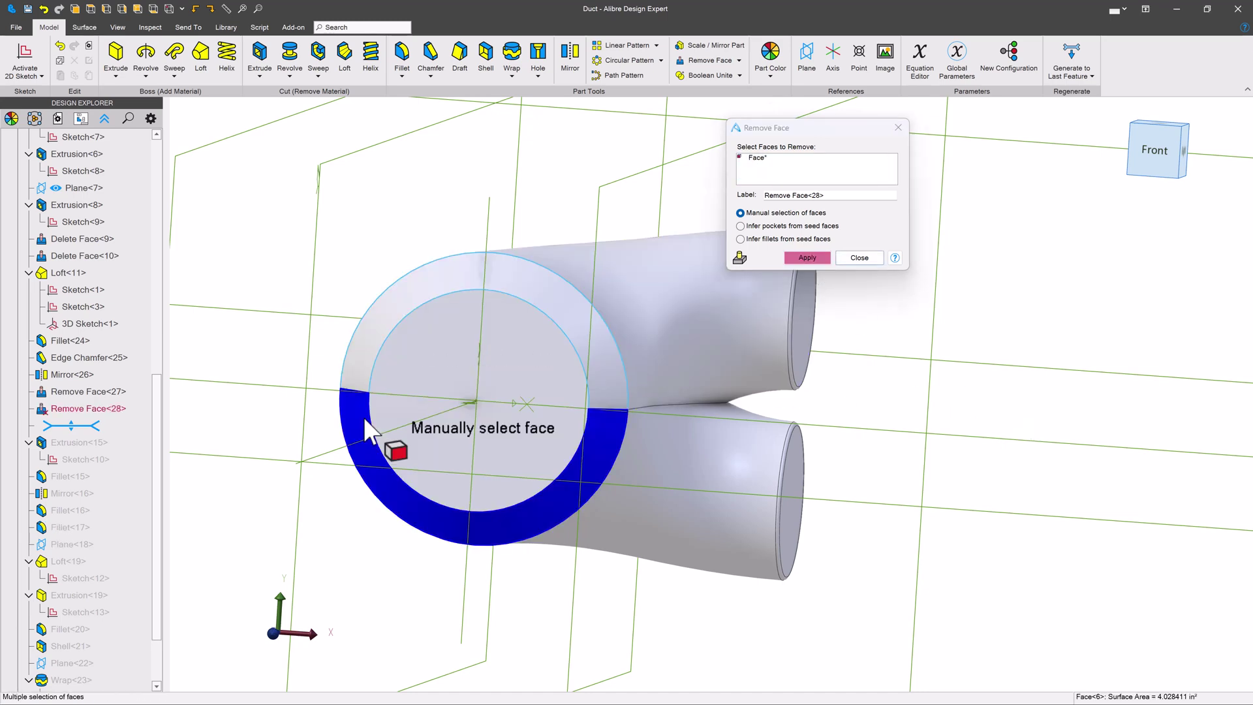
{"action": "left_click", "coordinate": [807, 258]}
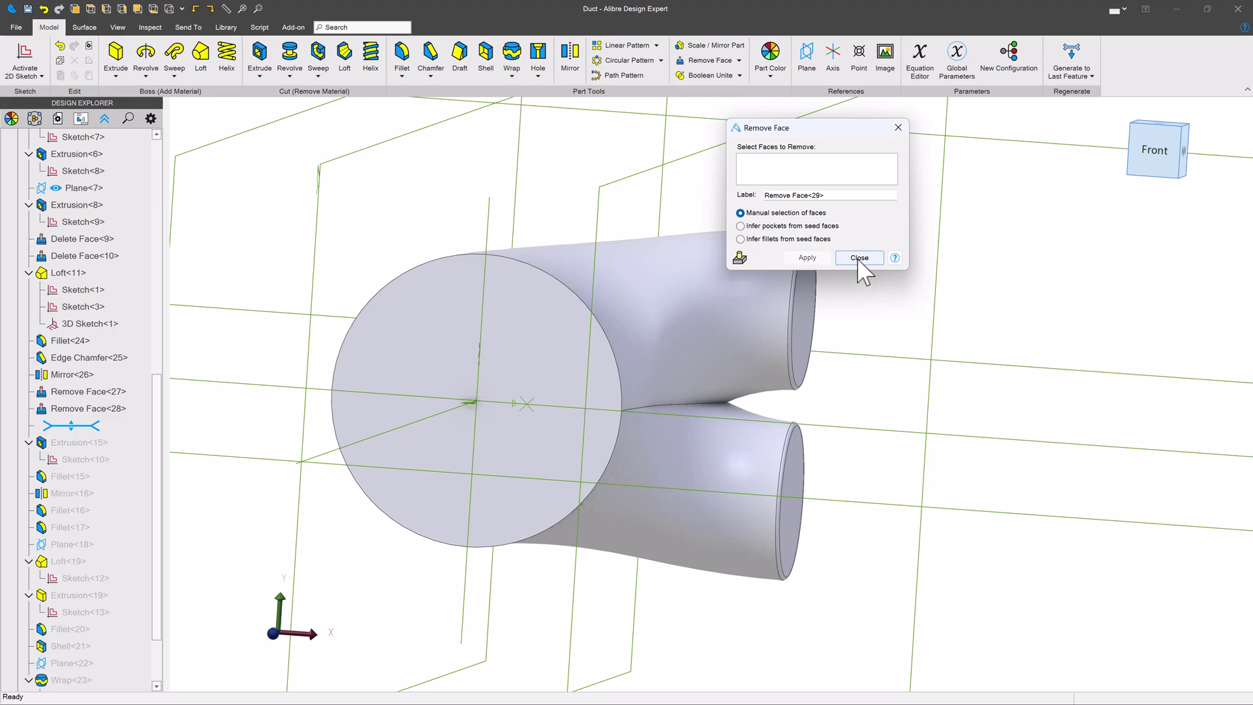
{"action": "left_click", "coordinate": [857, 258]}
{"action": "left_click", "coordinate": [671, 322]}
{"action": "mouse_move", "coordinate": [671, 321]}
{"action": "middle_mouse_down"}
{"action": "mouse_move", "coordinate": [543, 322]}
{"action": "mouse_move", "coordinate": [585, 355]}
{"action": "middle_mouse_up"}
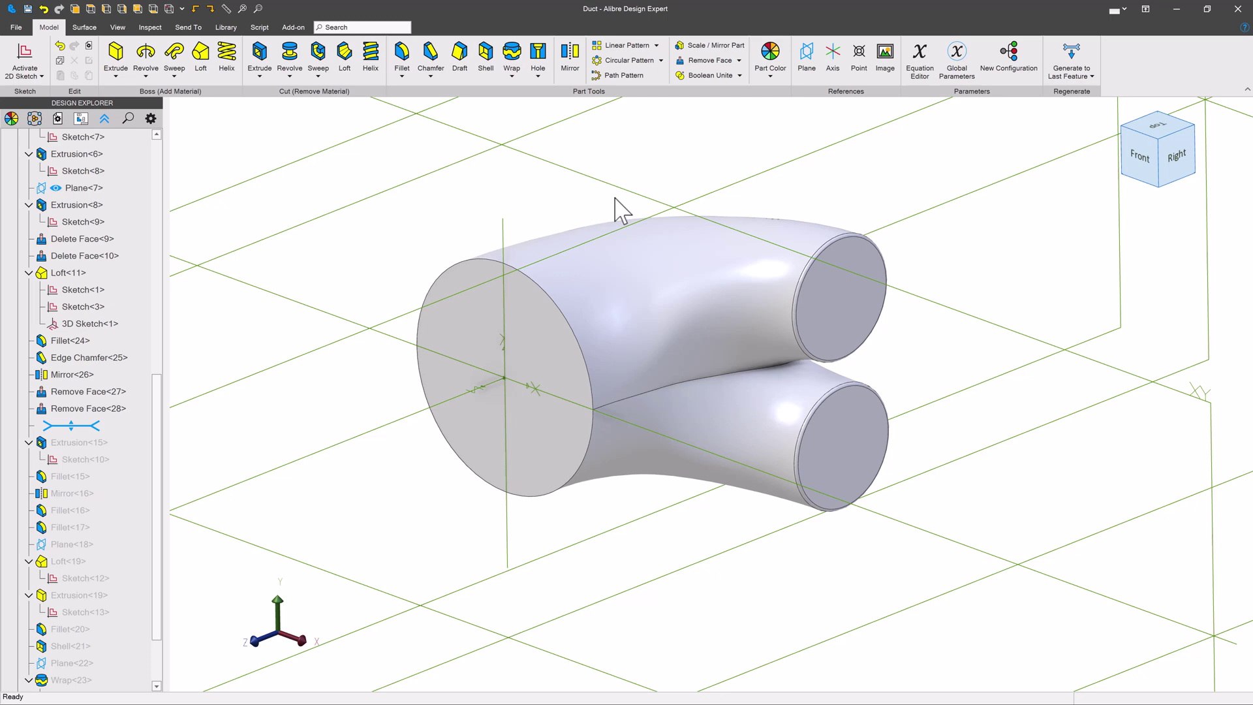